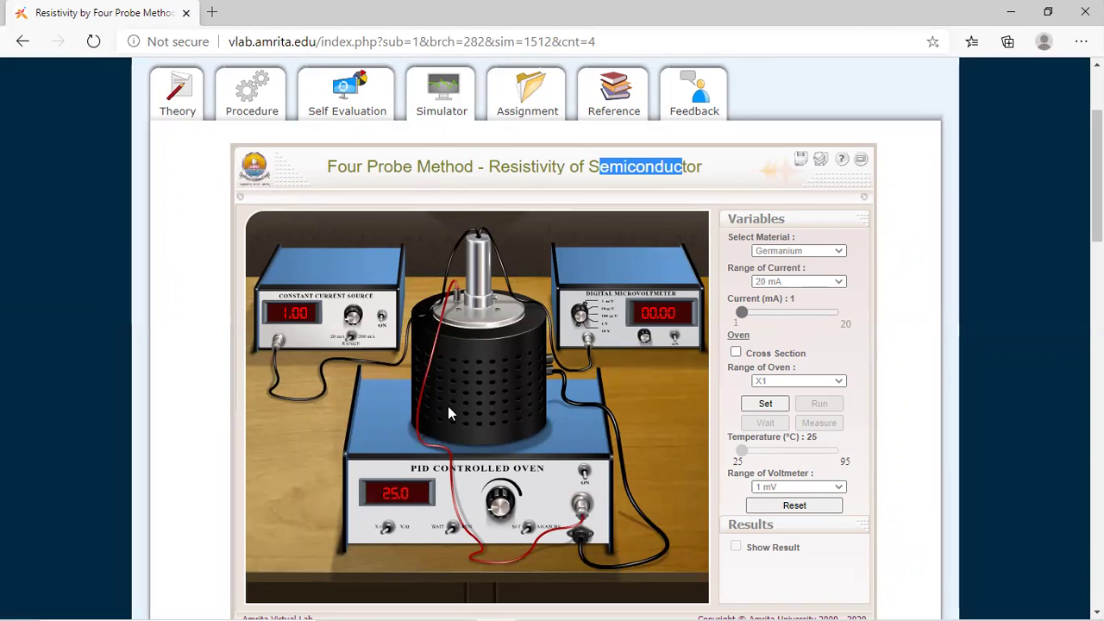
Show the cross section of the oven in the four probe simulator to expose the probes.
left_click(736, 351)
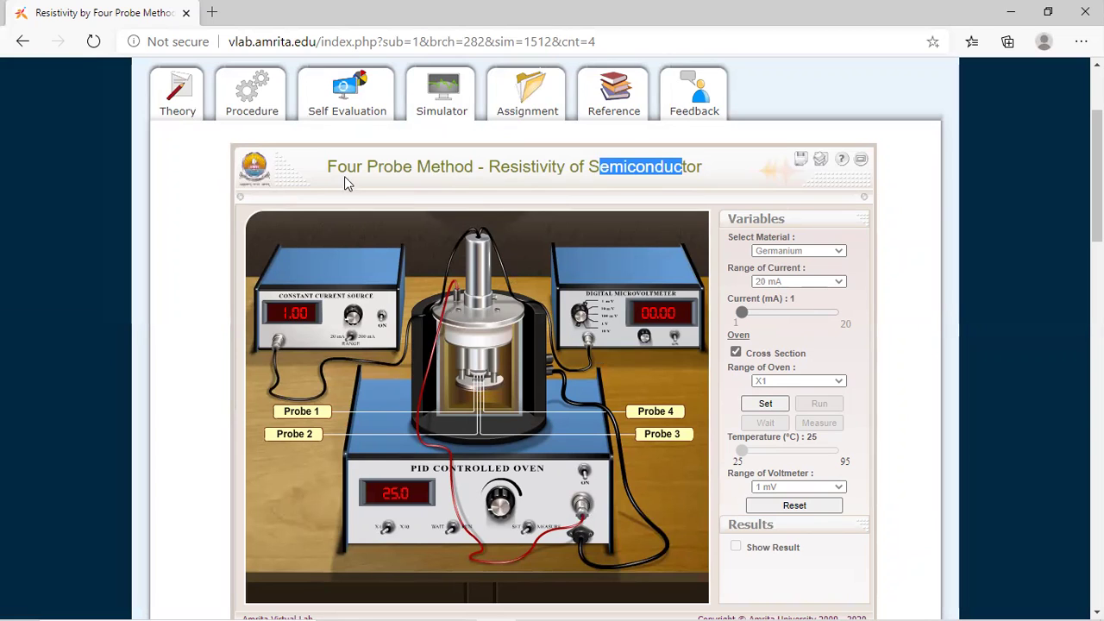
left_click_drag(330, 163, 414, 167)
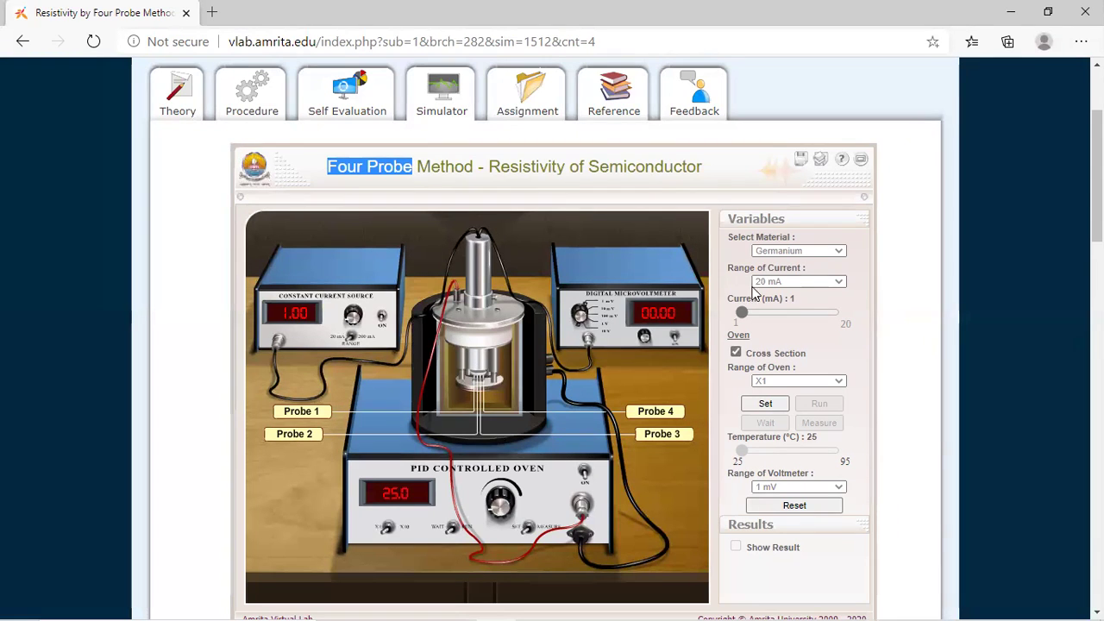
Select Germanium as the material with the 20 mA current range, and set the current to 8.6 mA.
left_click(840, 251)
left_click(777, 264)
left_click(792, 282)
left_click(795, 295)
left_click_drag(789, 318, 788, 318)
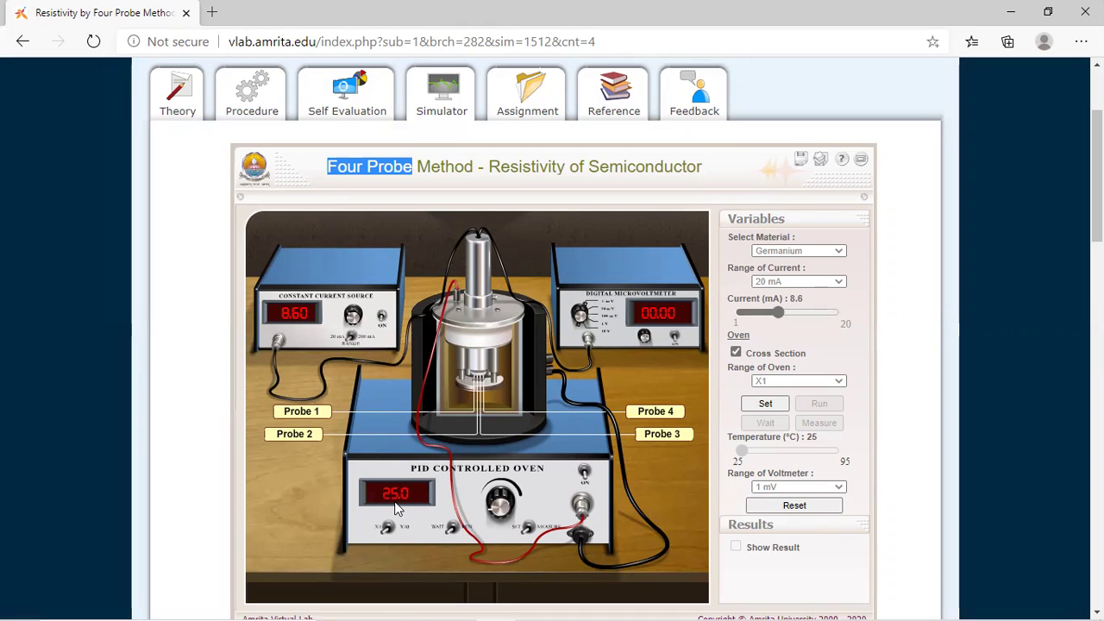
Switch to the 4 Probe document in Word and check the current range given in Step 1.
key("super")
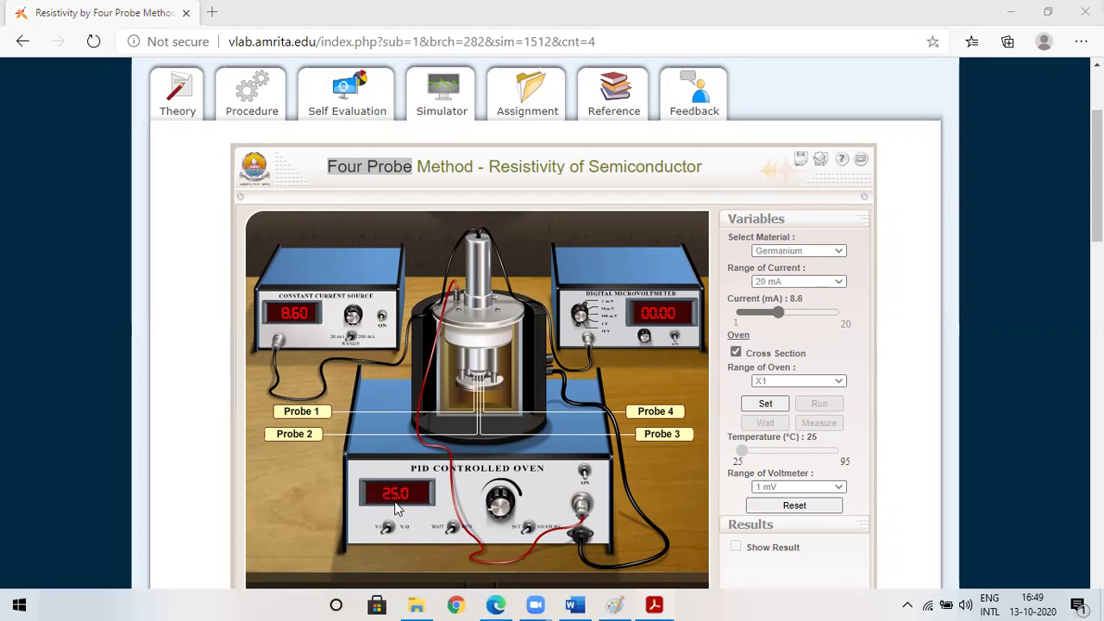
left_click(575, 604)
scroll(485, 345, "up", 6)
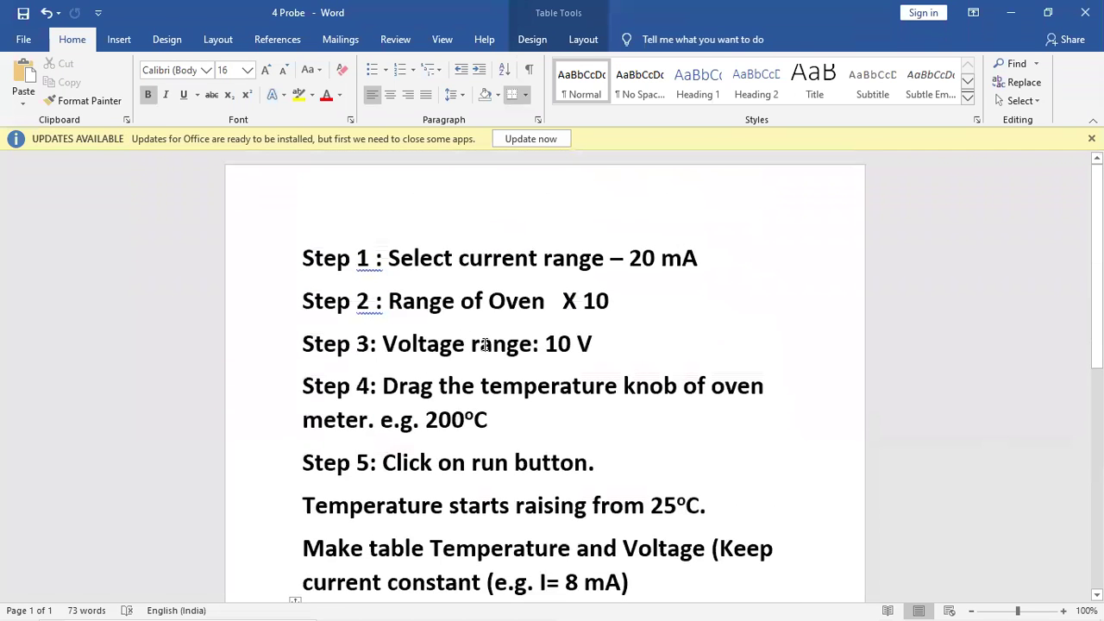
left_click_drag(468, 253, 689, 269)
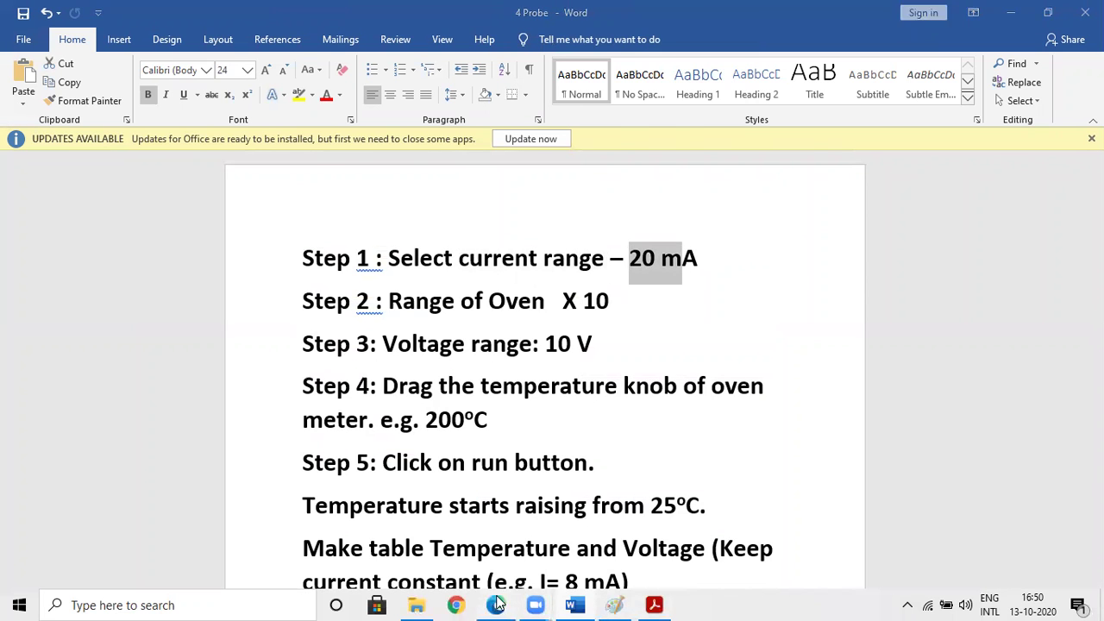
Return to the simulator in Edge and try the 10 V, 100 mV and 1 V voltmeter ranges, finishing on 10 V.
left_click(570, 604)
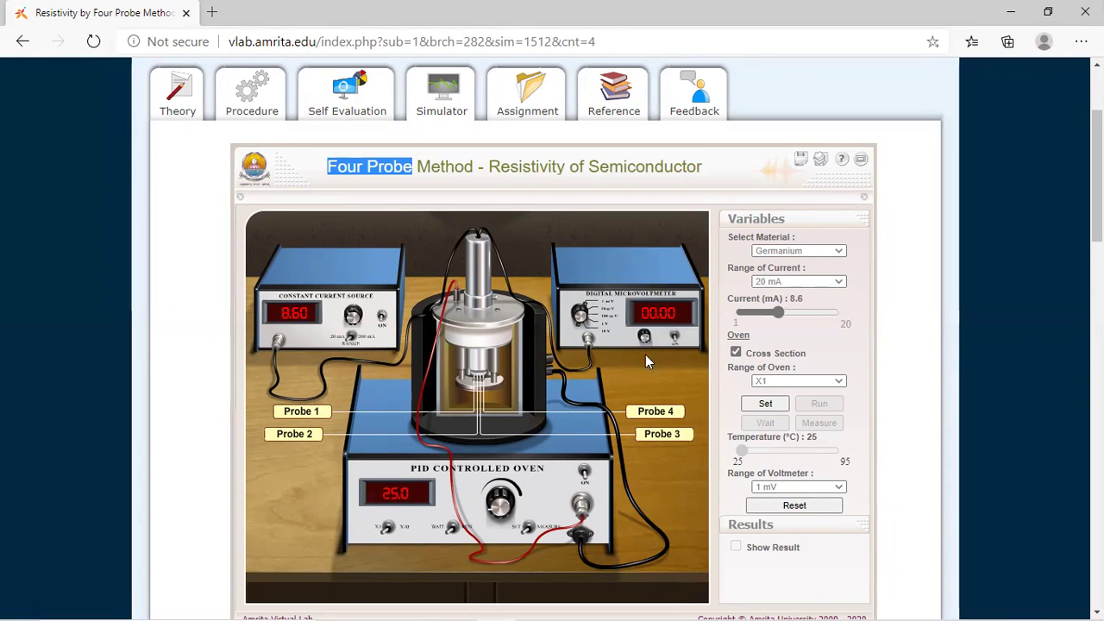
left_click(802, 492)
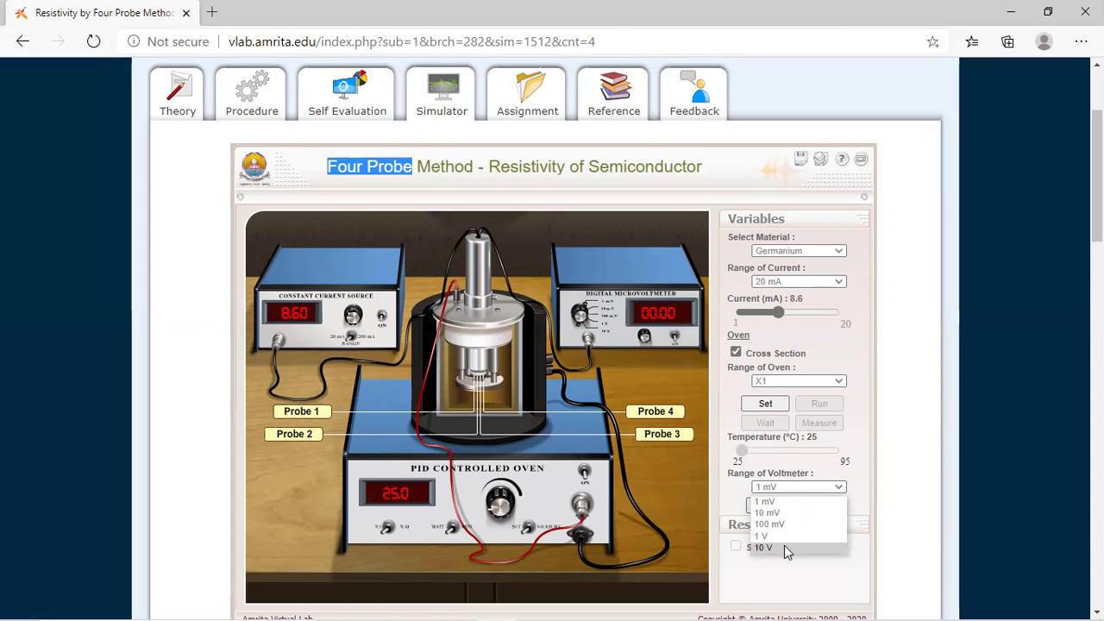
left_click(786, 548)
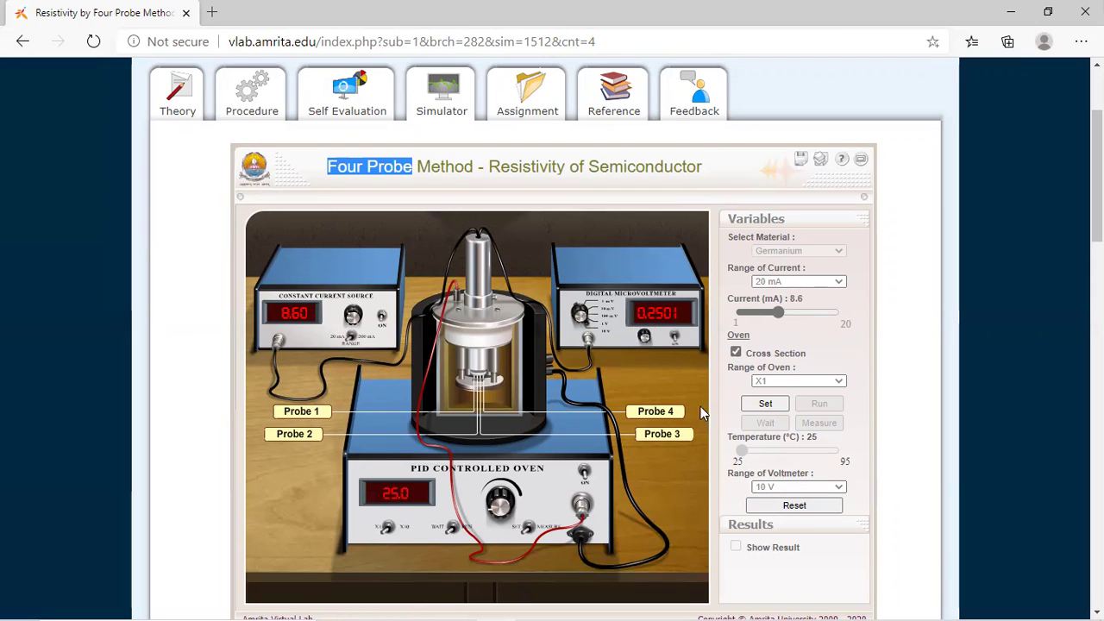
left_click(800, 487)
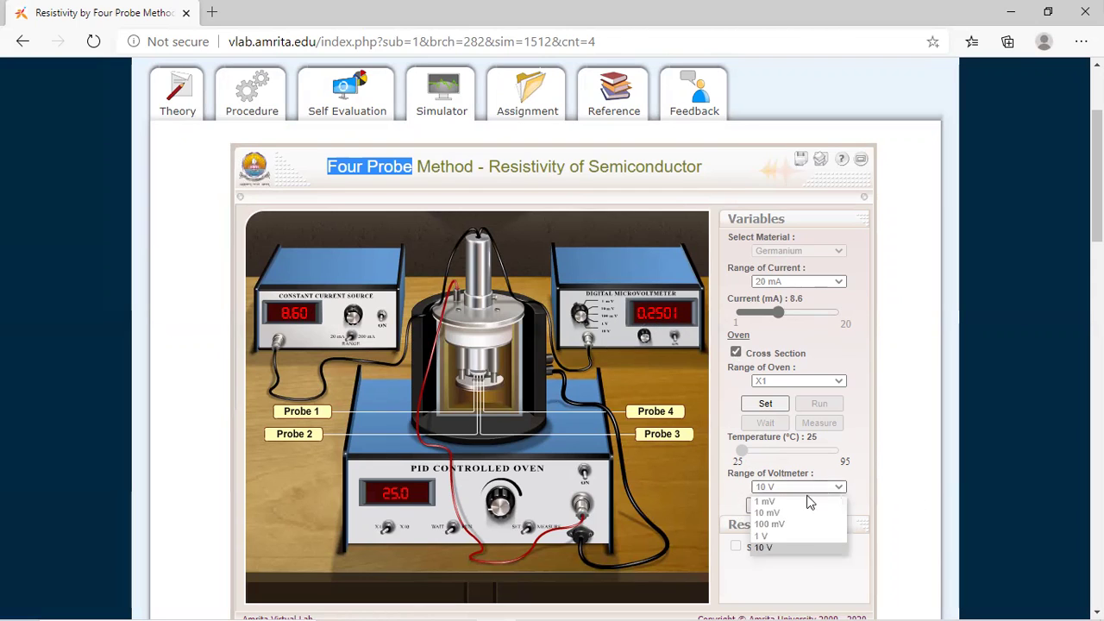
left_click(770, 524)
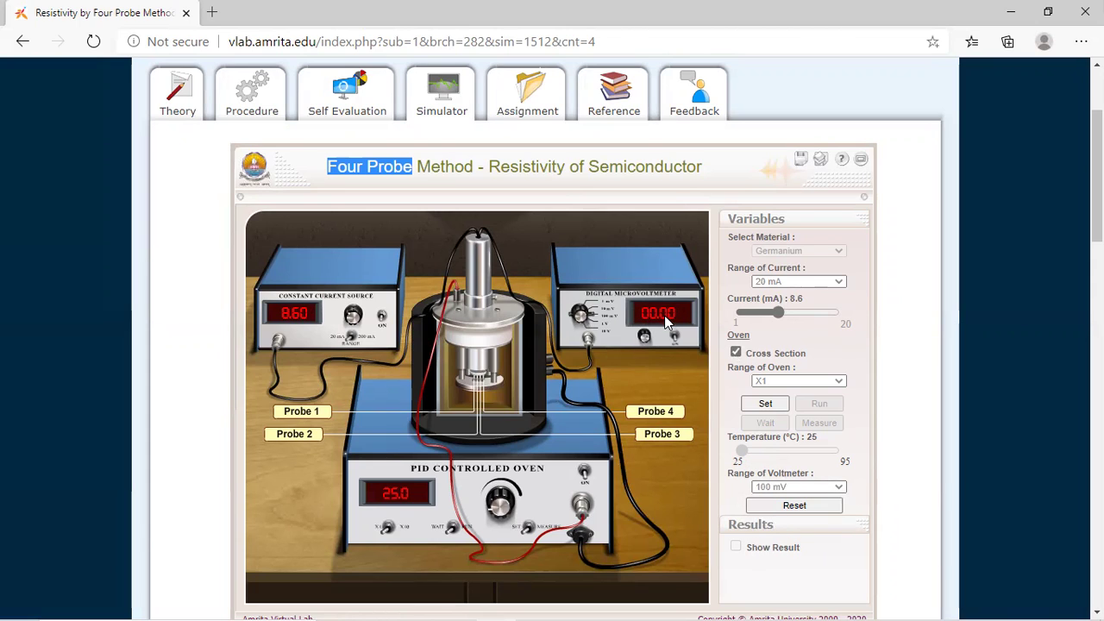
left_click(798, 488)
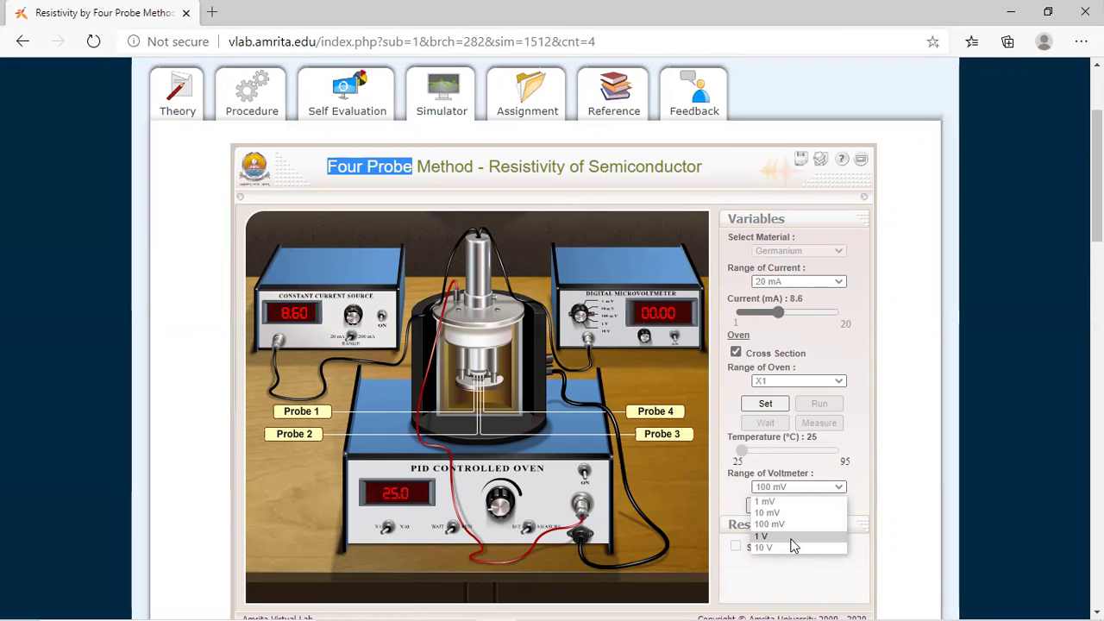
left_click(792, 540)
left_click(795, 488)
left_click(792, 548)
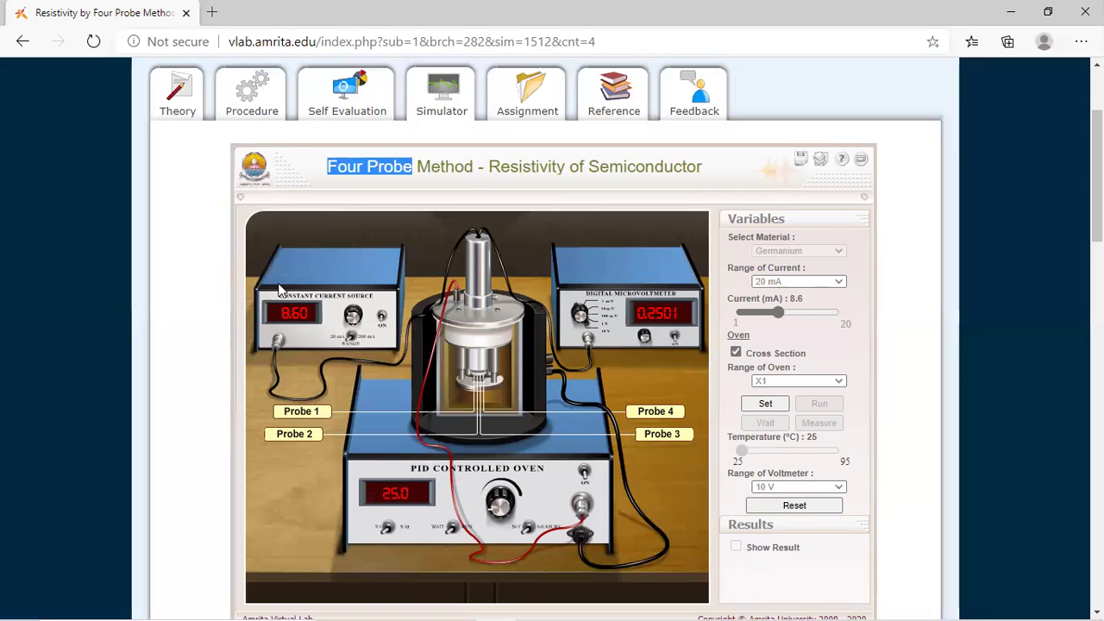
Switch the oven range between X1 and X10, finishing on X10.
left_click(766, 404)
left_click(799, 380)
left_click(796, 399)
left_click(809, 382)
left_click(789, 407)
left_click(823, 382)
left_click(797, 393)
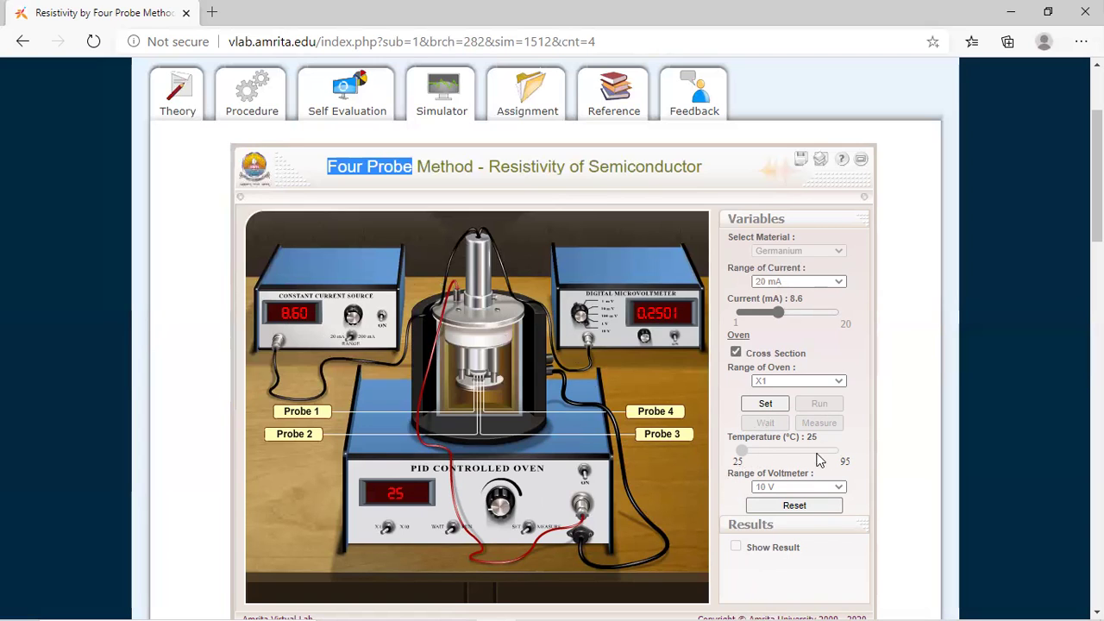
left_click(781, 380)
left_click(782, 406)
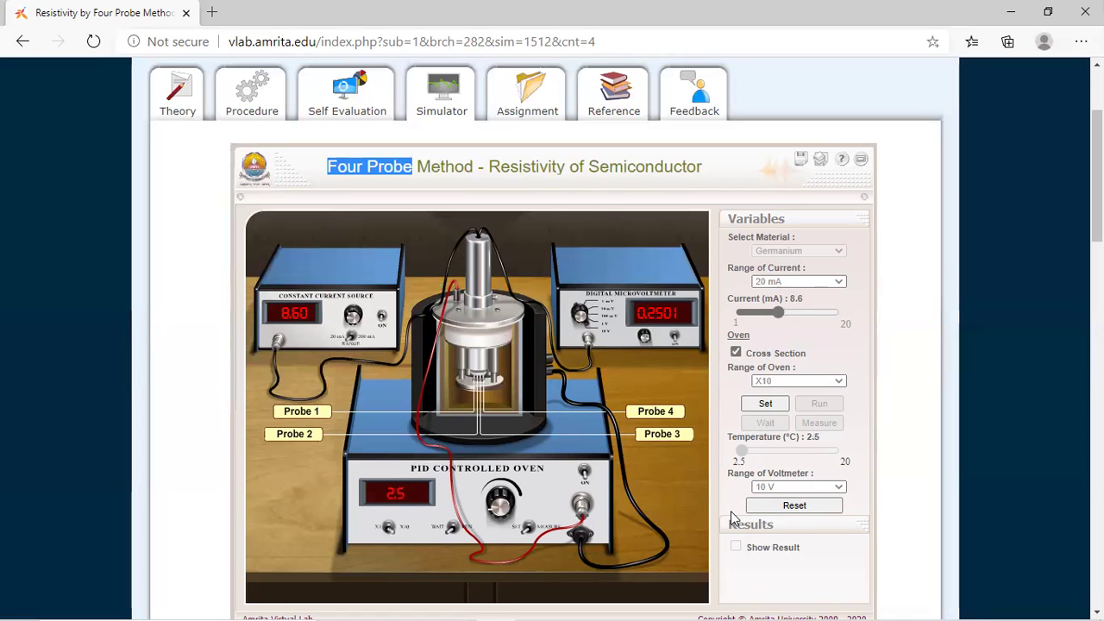
Examine the lower and upper temperature limits offered for the X10 oven range.
left_click(850, 461)
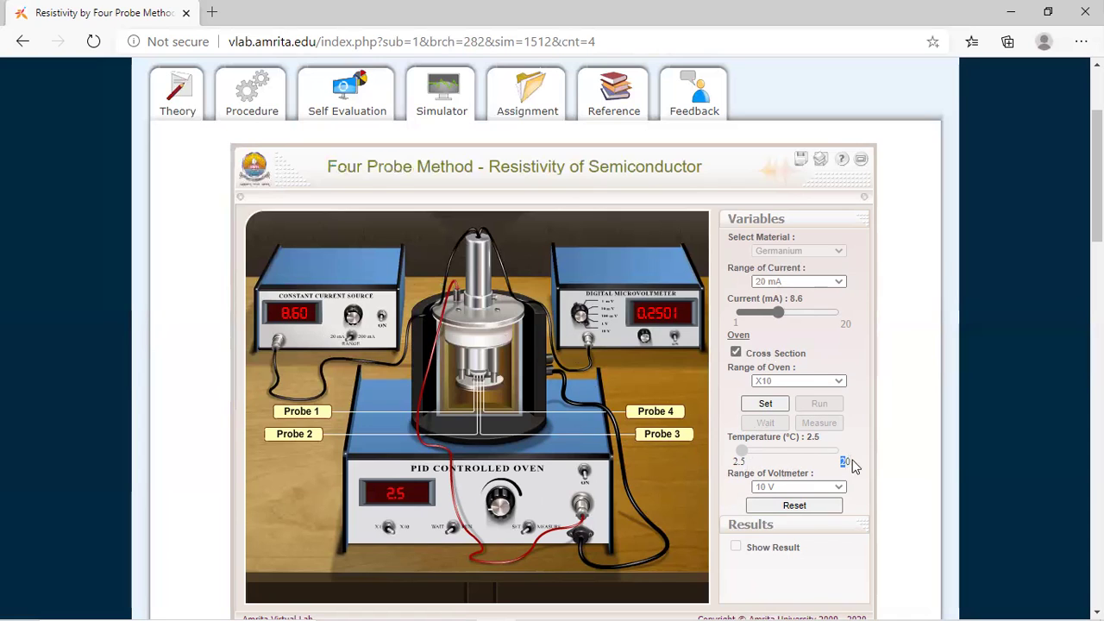
left_click_drag(740, 460, 757, 461)
left_click(748, 465)
mouse_move(732, 462)
left_mouse_down()
mouse_move(747, 468)
mouse_move(739, 456)
left_mouse_up()
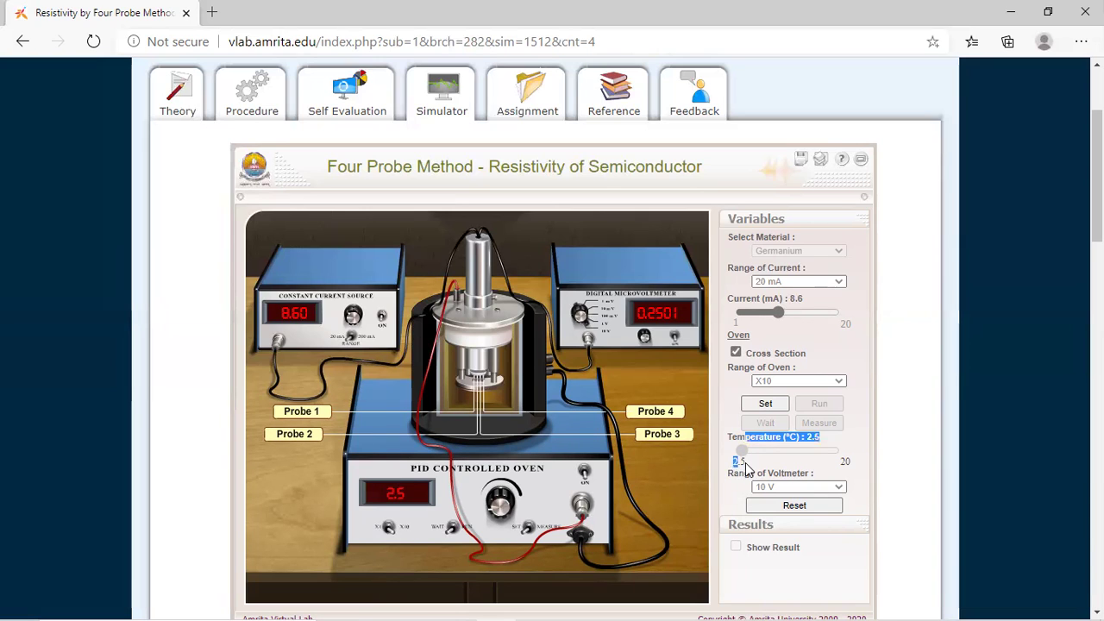
left_click_drag(840, 461, 852, 464)
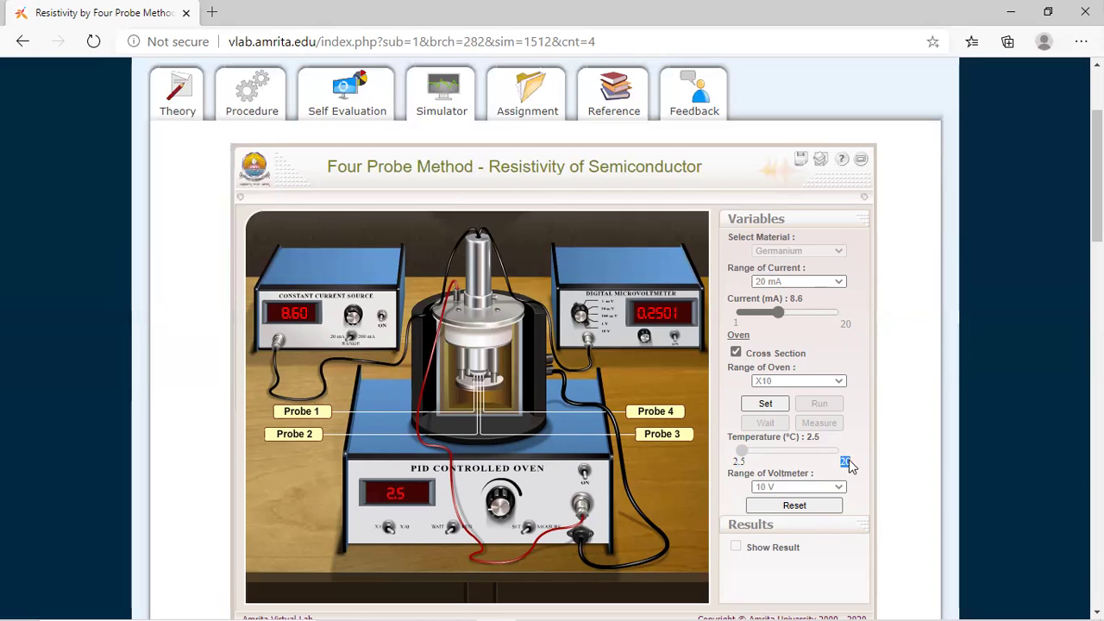
left_click(786, 381)
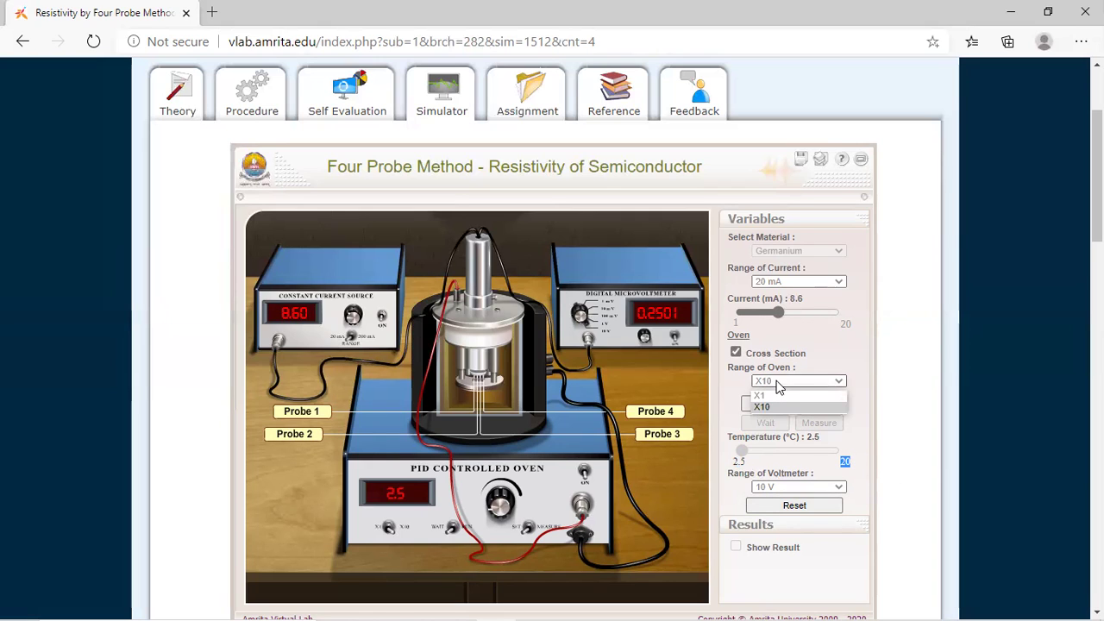
left_click(770, 405)
left_click(859, 468)
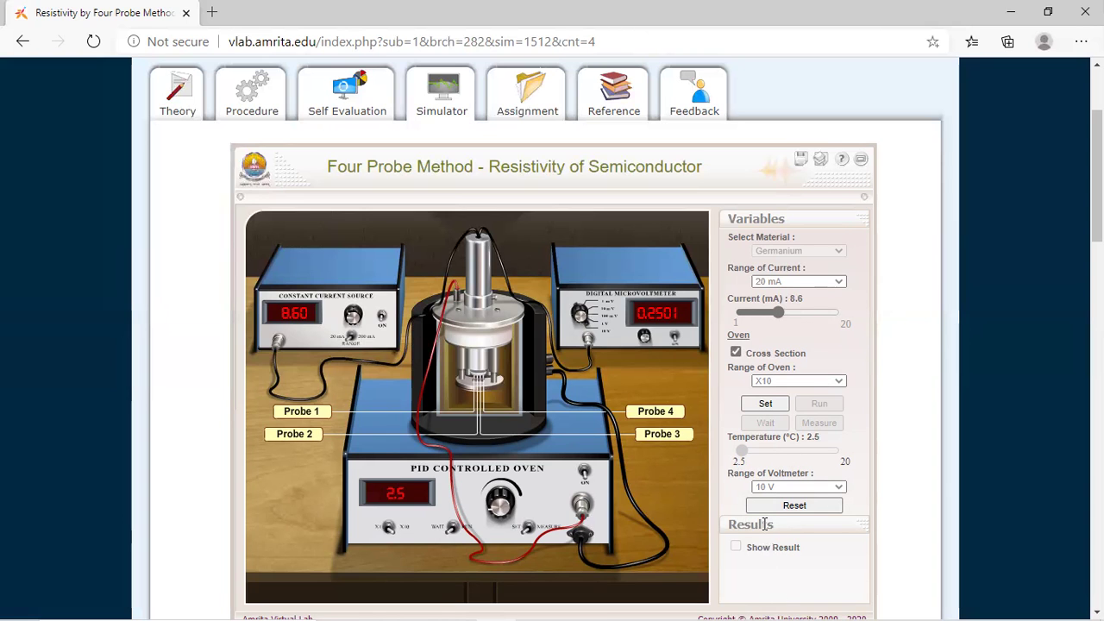
Switch to the Word document and review Steps 1 to 4 on current range, oven range, voltage range and temperature knob.
left_click(573, 605)
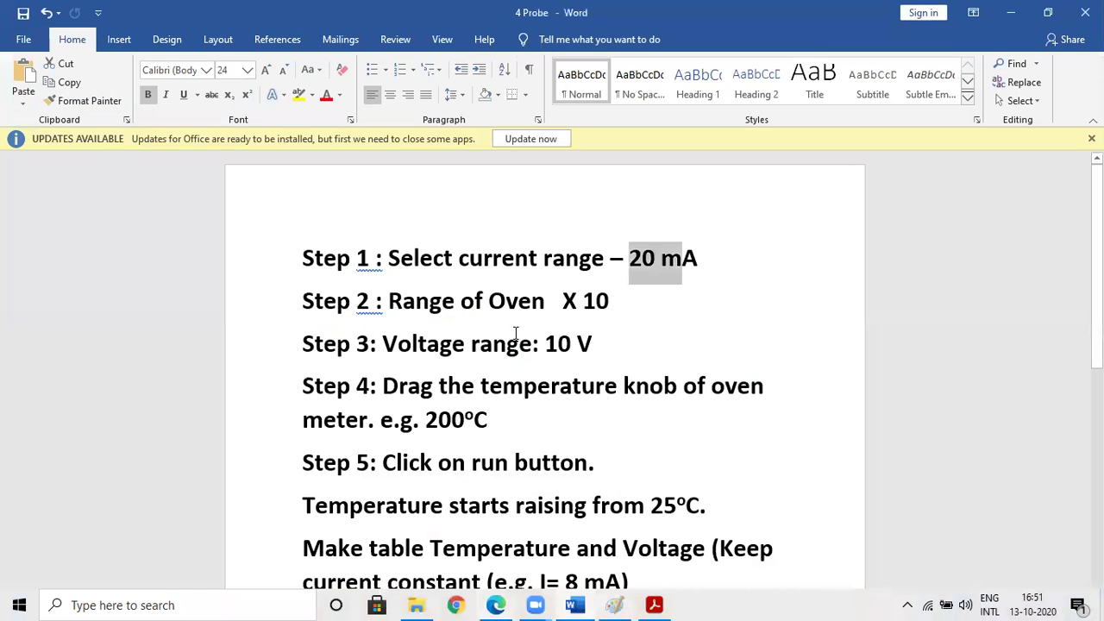
left_click_drag(405, 258, 610, 258)
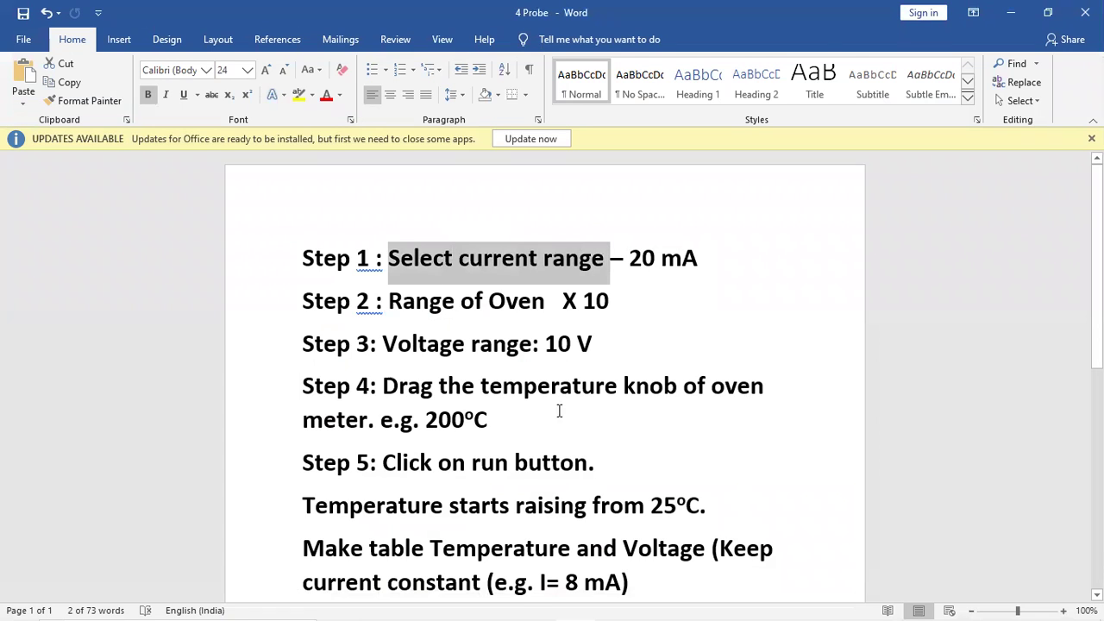
left_click(429, 302)
left_click(558, 301)
left_click_drag(626, 301, 489, 301)
left_click(661, 368)
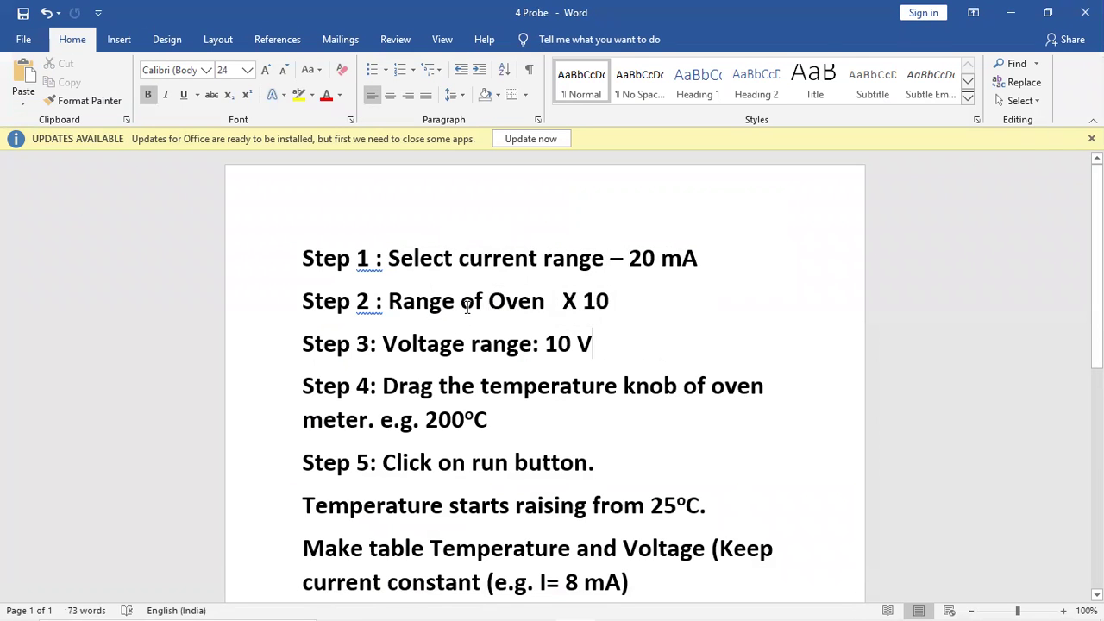
left_click_drag(413, 345, 593, 345)
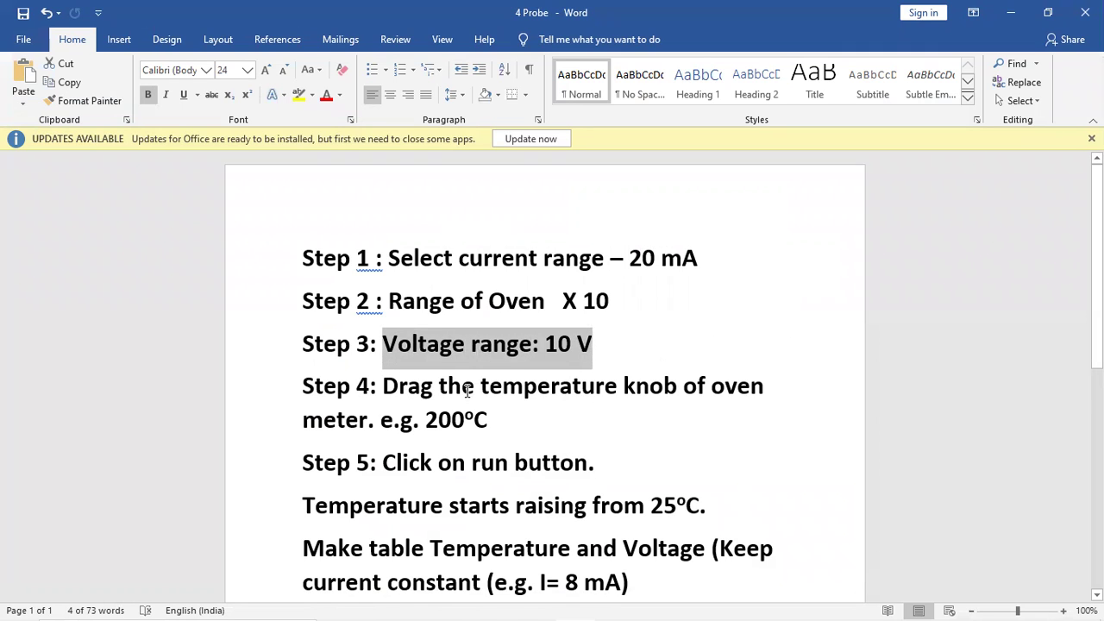
left_click_drag(418, 388, 480, 388)
left_click_drag(552, 389, 635, 388)
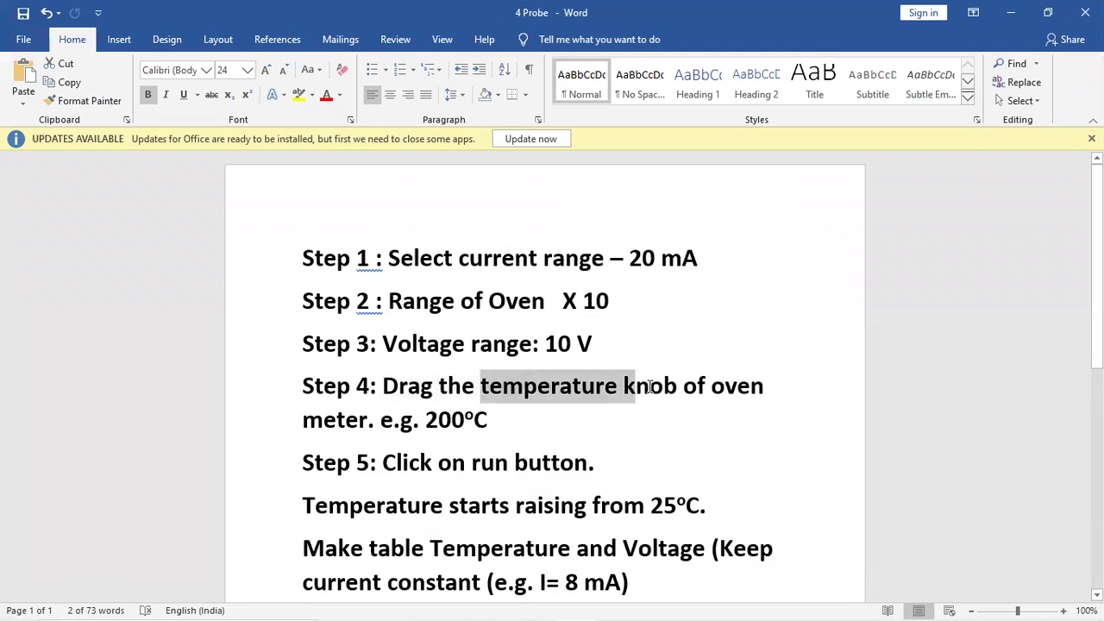
Return to the simulator in Edge, enable oven temperature setting, and set the temperature to 17.5 on the X10 range.
mouse_move(733, 618)
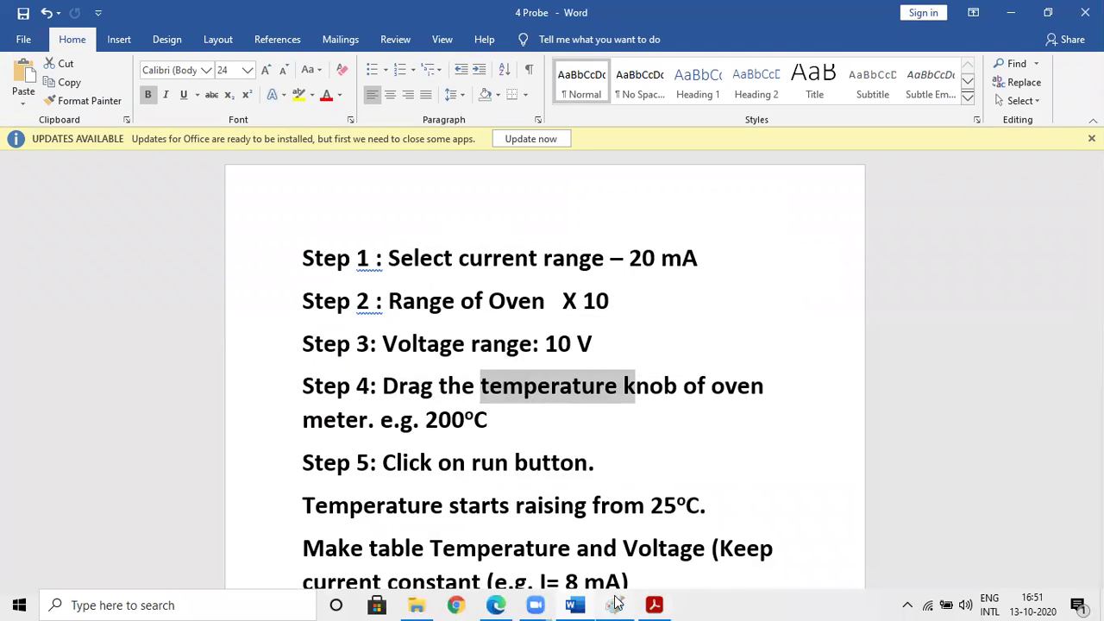
left_click(495, 605)
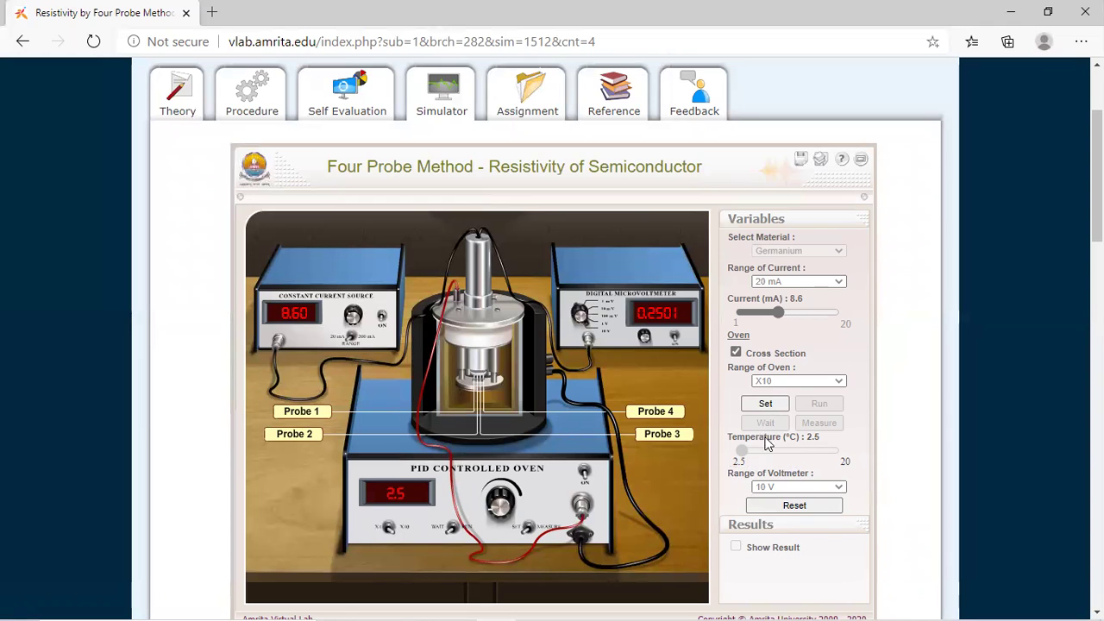
left_click(774, 406)
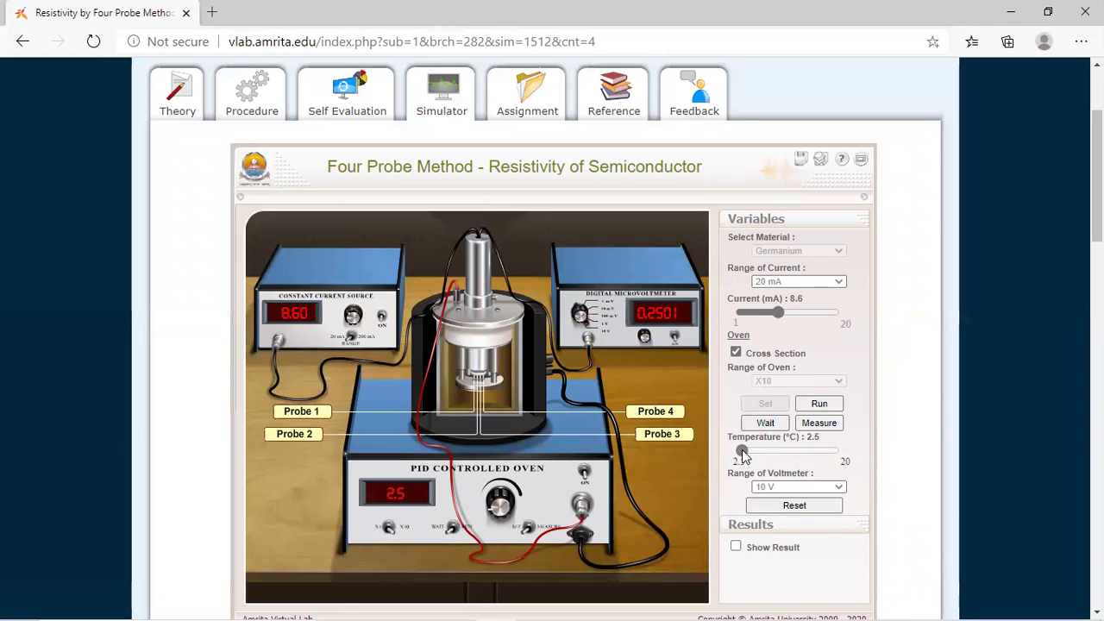
left_click_drag(753, 457, 819, 455)
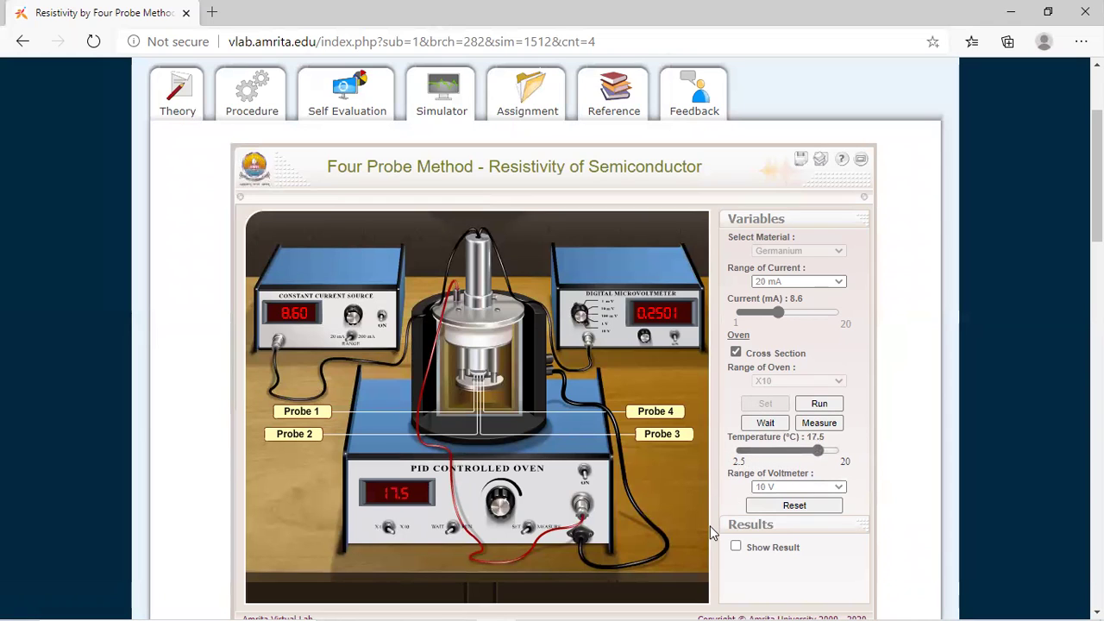
left_click_drag(809, 438, 822, 438)
left_click(836, 441)
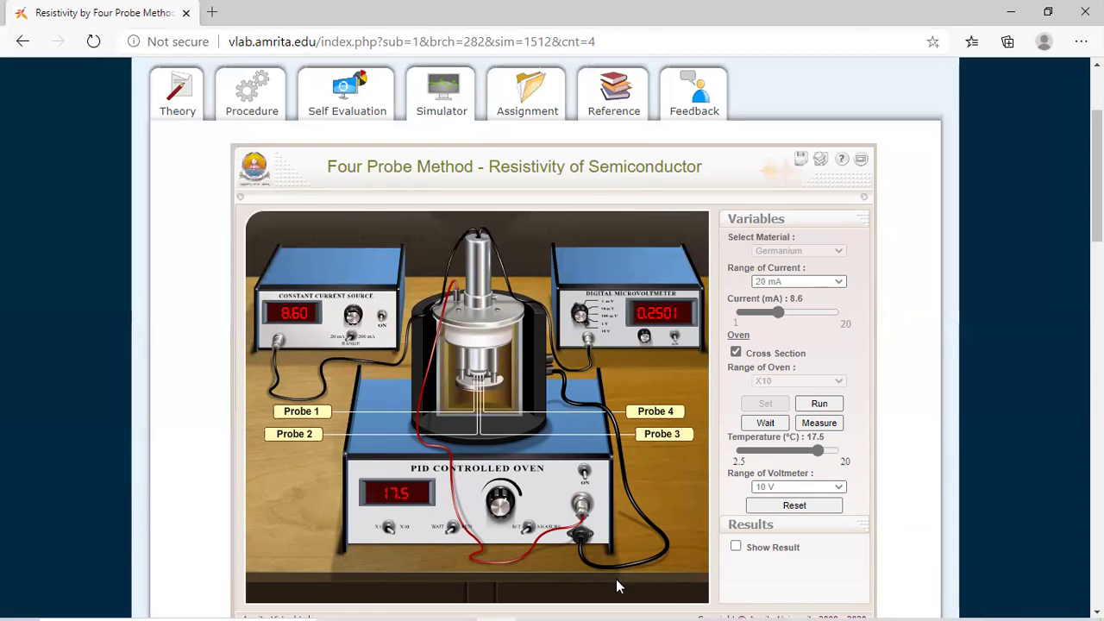
Switch to the Word document and change the constant current example above the temperature table to 8.6 mA.
left_click(574, 605)
left_click(550, 422)
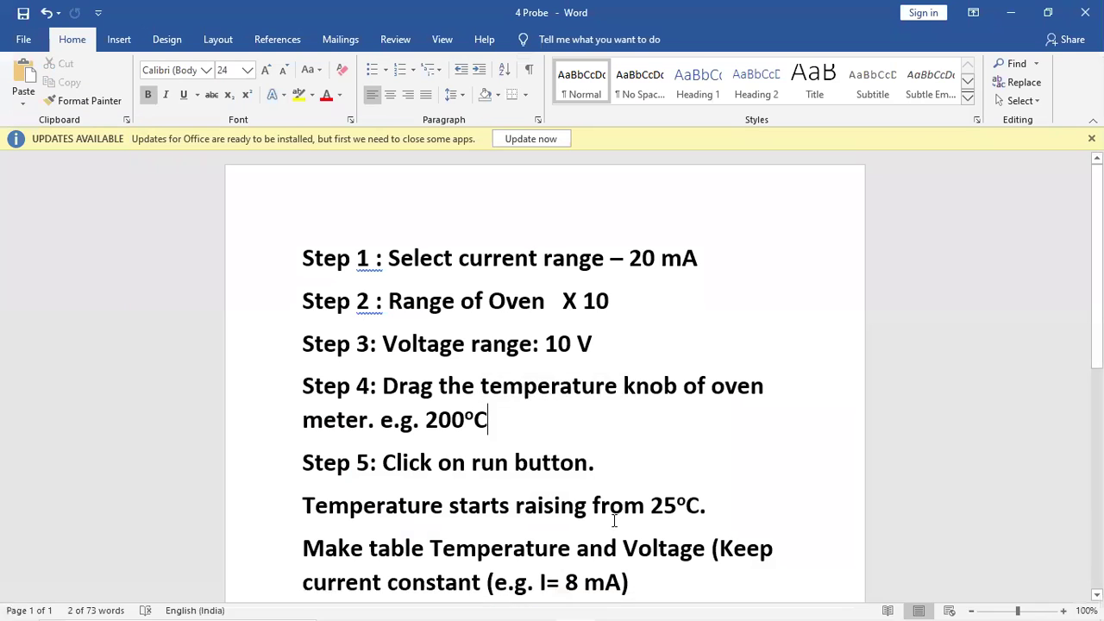
scroll(608, 524, "down", 3)
scroll(528, 442, "down", 1)
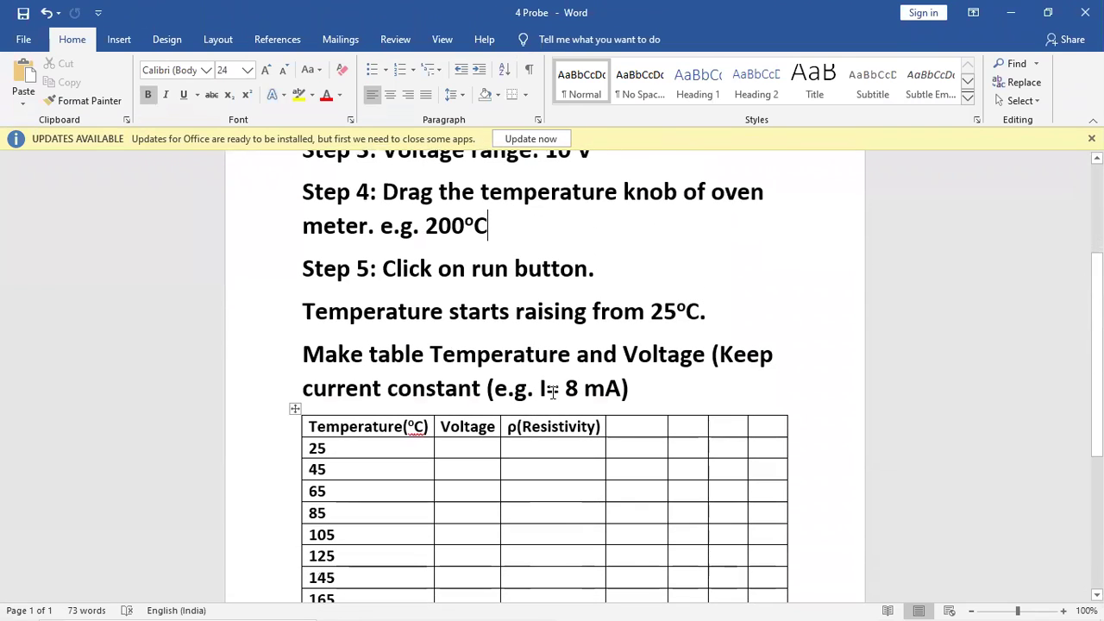
left_click_drag(565, 388, 578, 388)
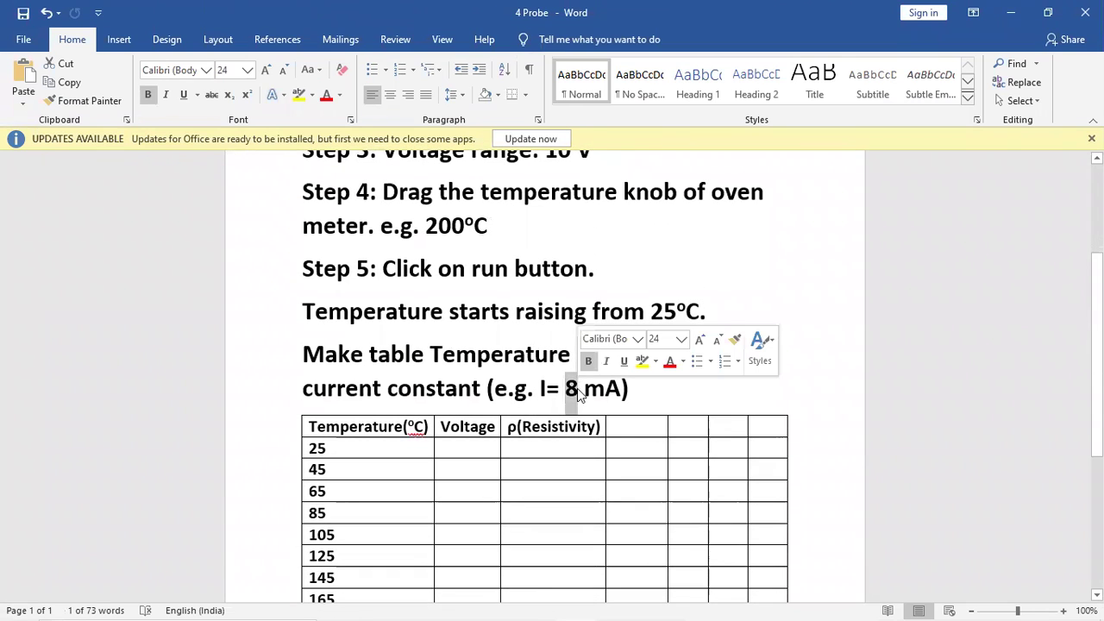
type("8.6")
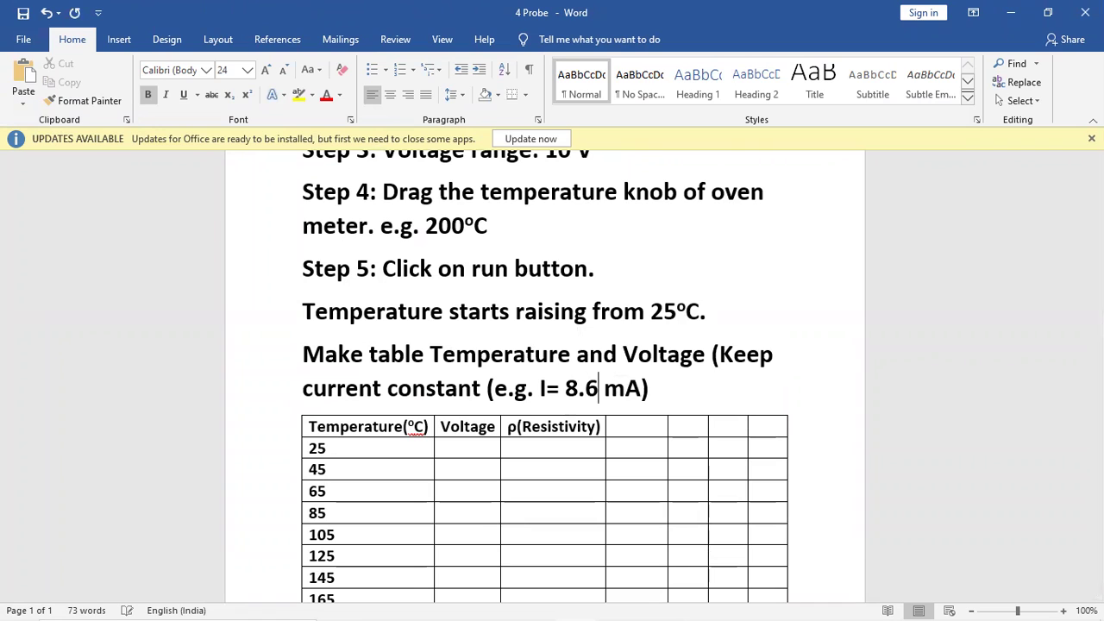
left_click(674, 405)
left_click(372, 450)
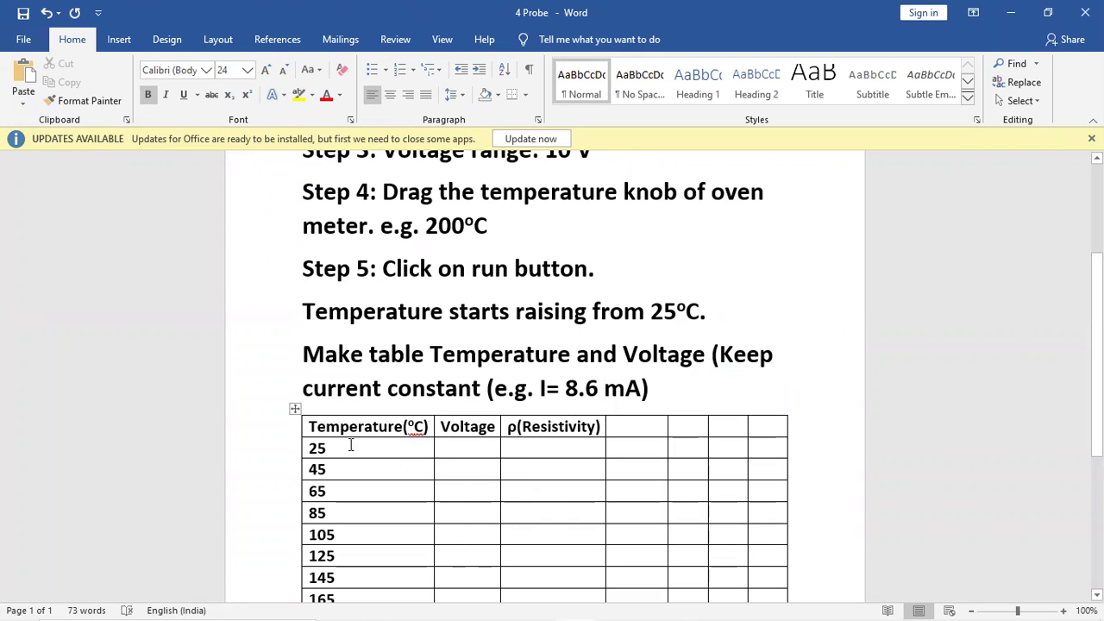
left_click_drag(359, 448, 320, 449)
left_click(490, 446)
left_click_drag(490, 446, 530, 456)
left_click(564, 451)
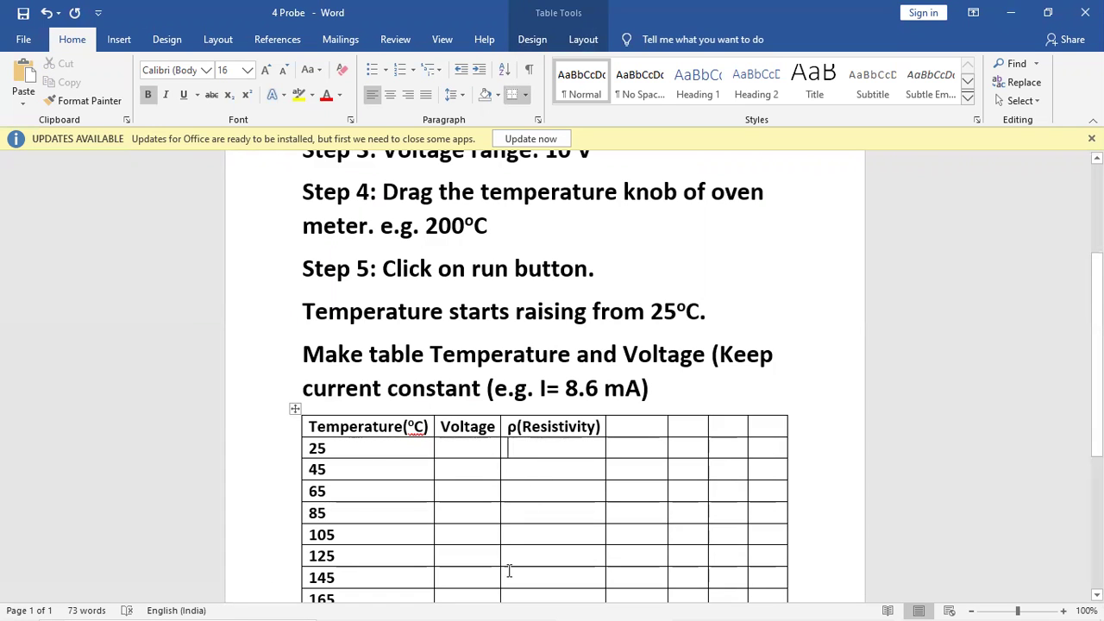
Switch to the simulator in Edge, run the oven heating, and pause it at 4.5 on the X10 range.
left_click(498, 607)
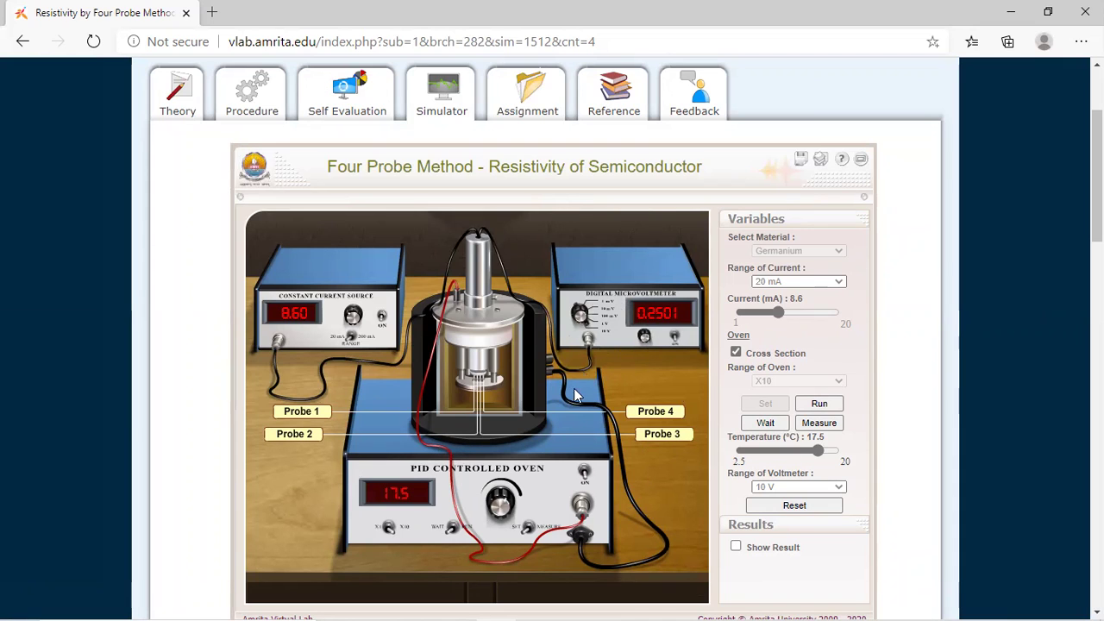
left_click(810, 406)
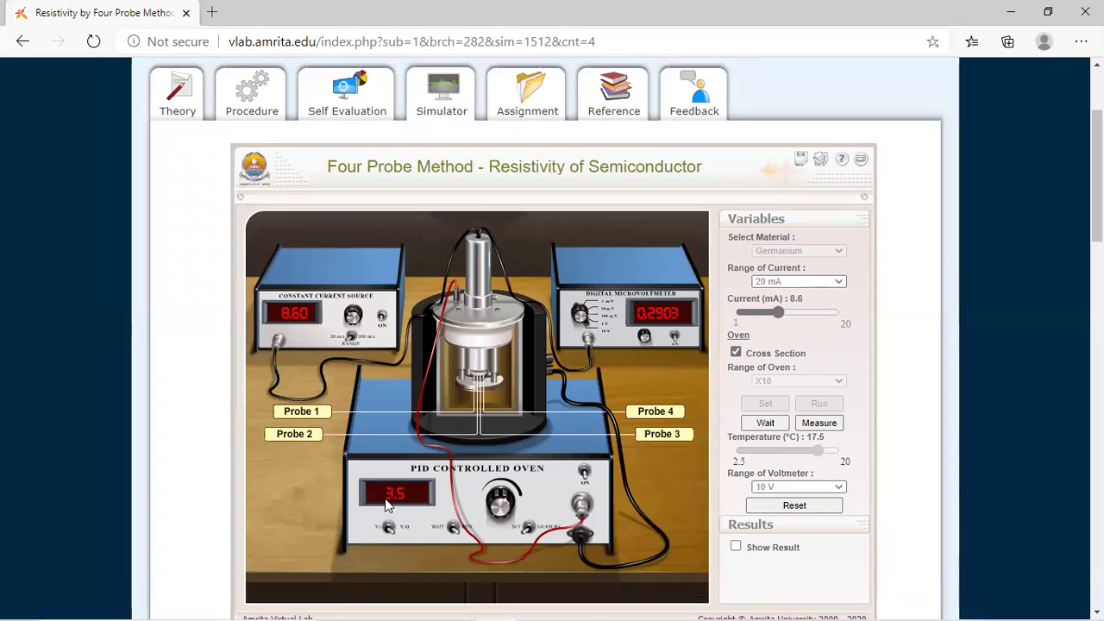
left_click(761, 424)
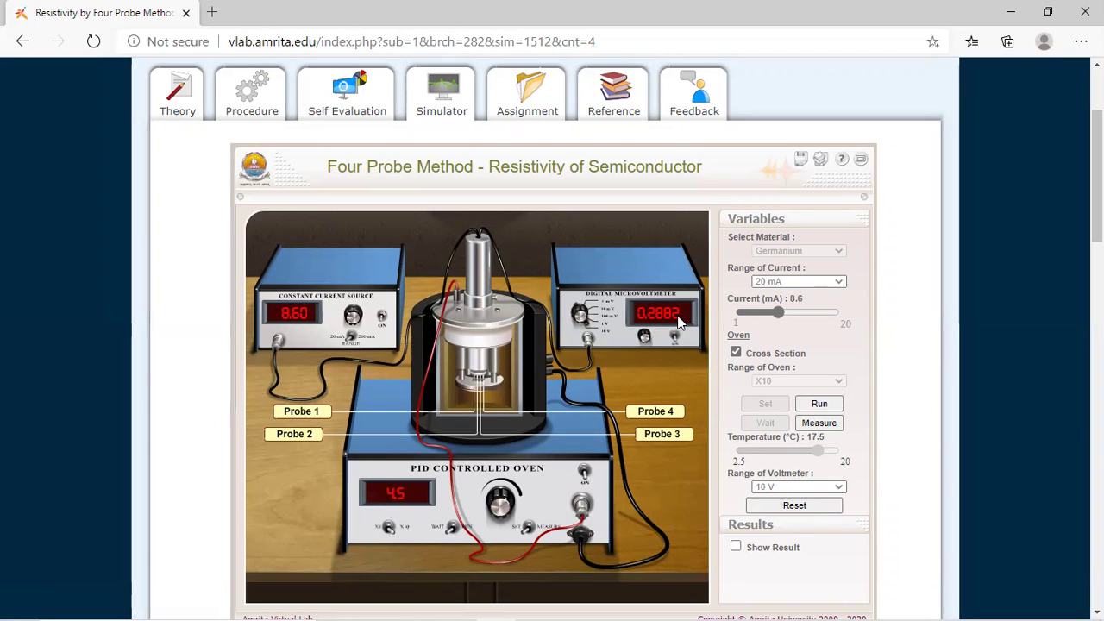
Switch to the Word document and enter 0.2882 as the voltage for 45 °C, keeping the document in print layout.
left_click(574, 609)
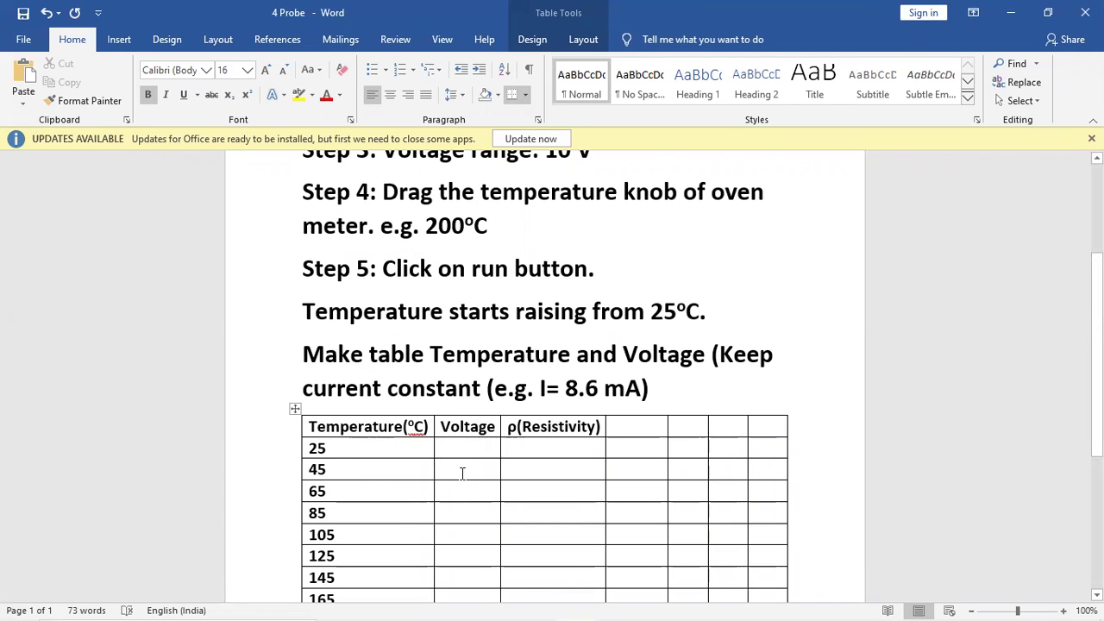
type("0.")
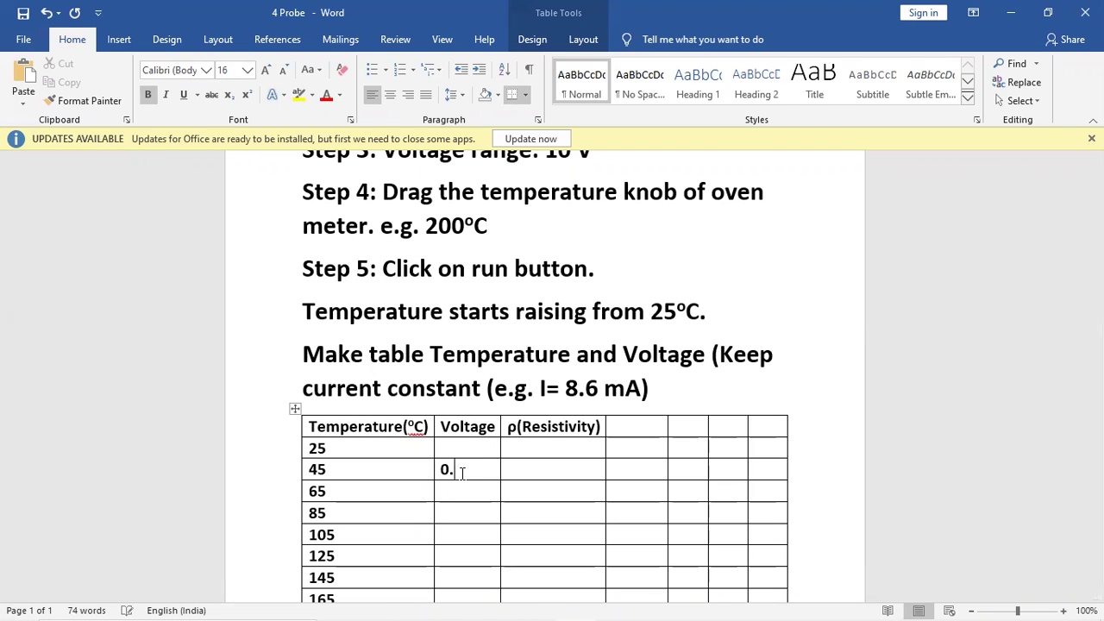
type("2882")
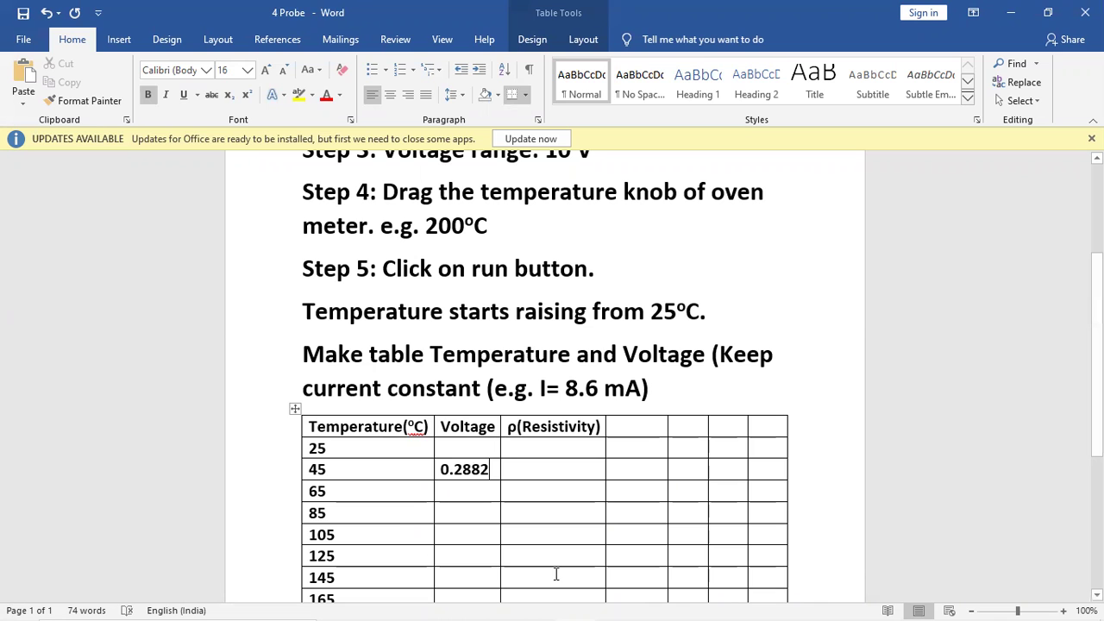
left_click(887, 610)
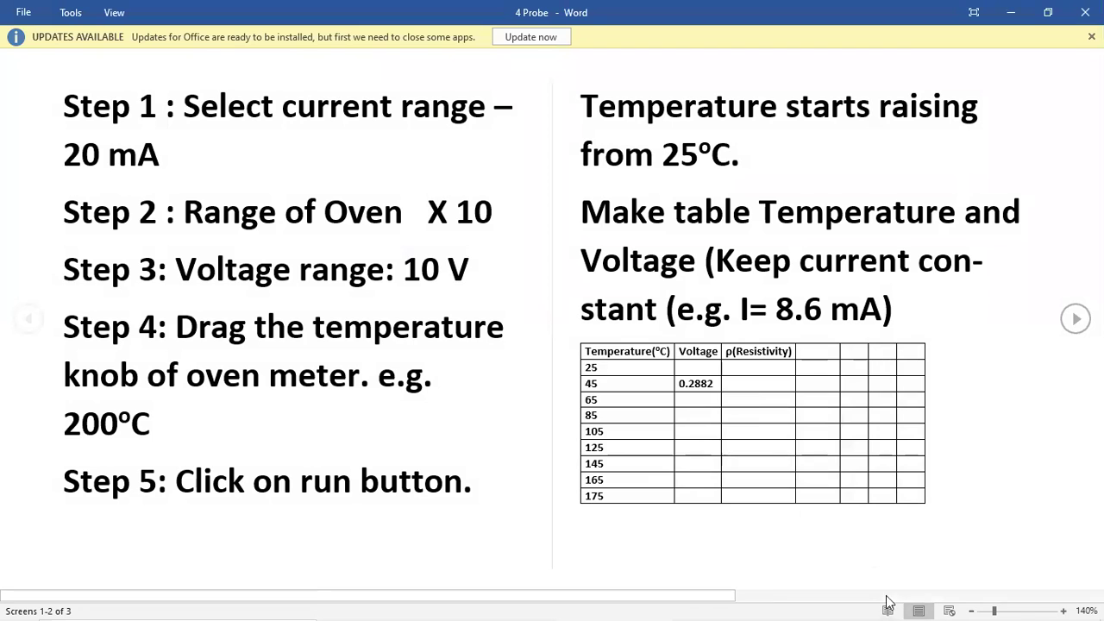
left_click(918, 610)
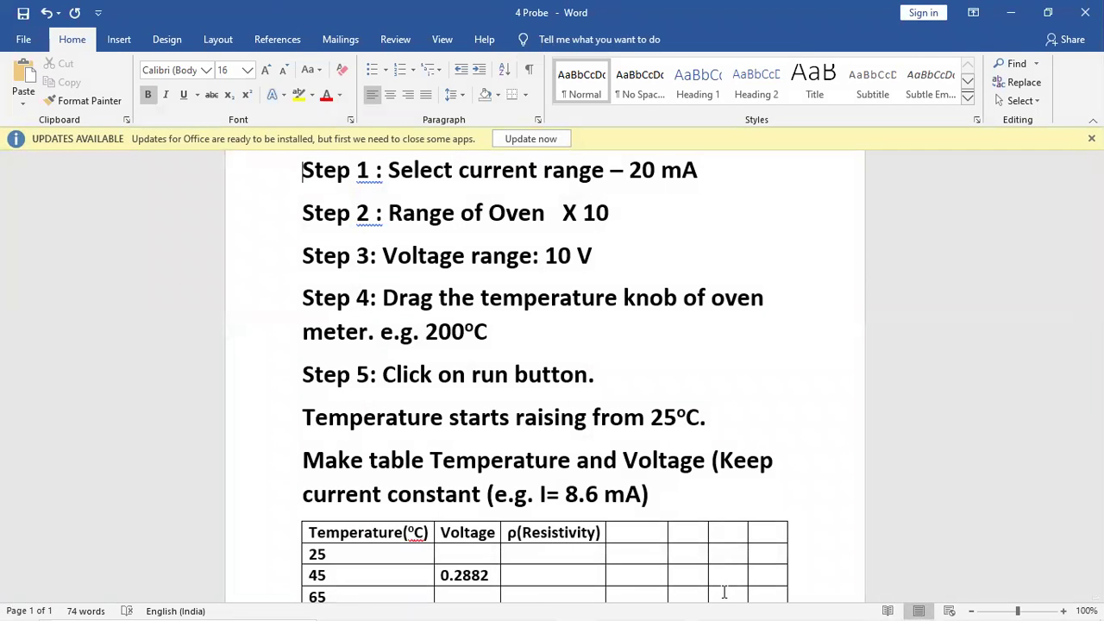
Show the resistivity result in the simulator, and enter 7.1464 as the resistivity for 45 °C in the Word table.
left_click(1010, 12)
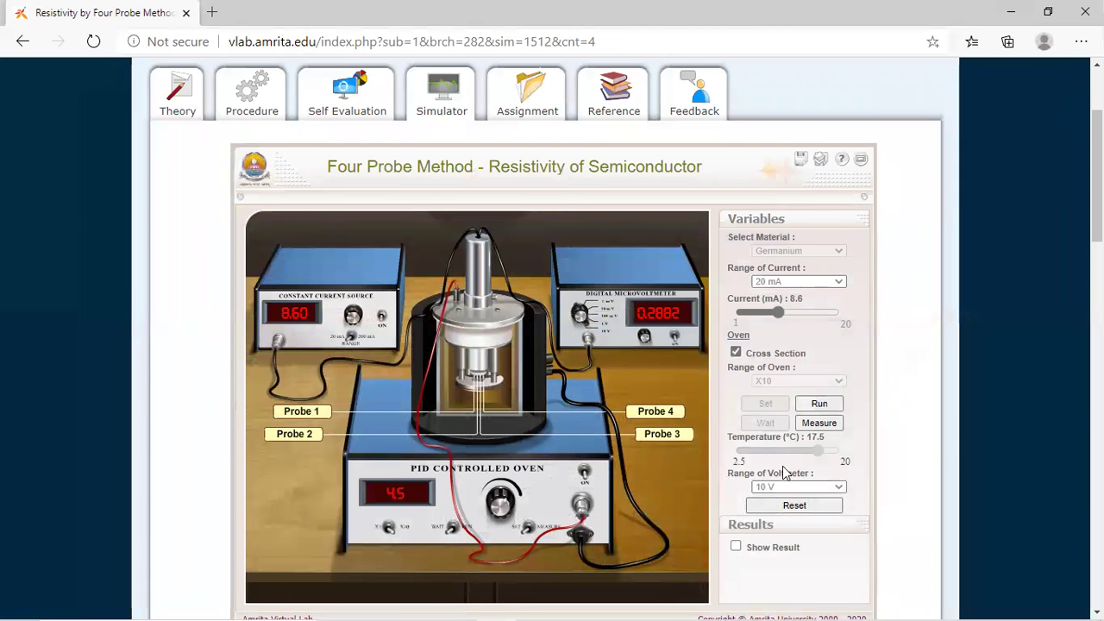
left_click(736, 546)
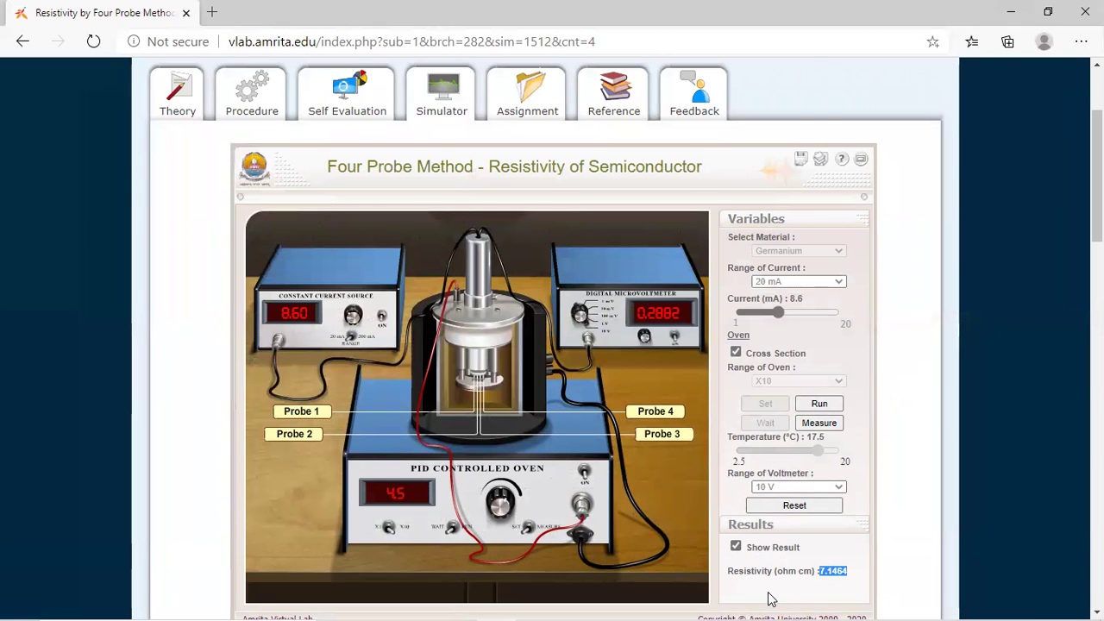
key("alt+Tab")
type("7.")
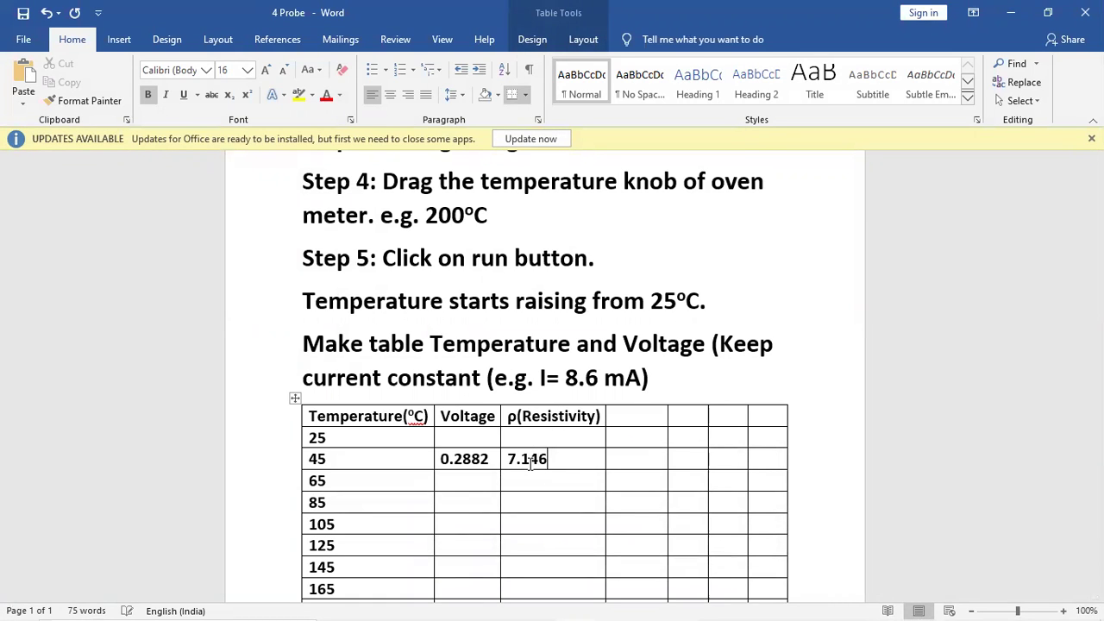
left_click(469, 480)
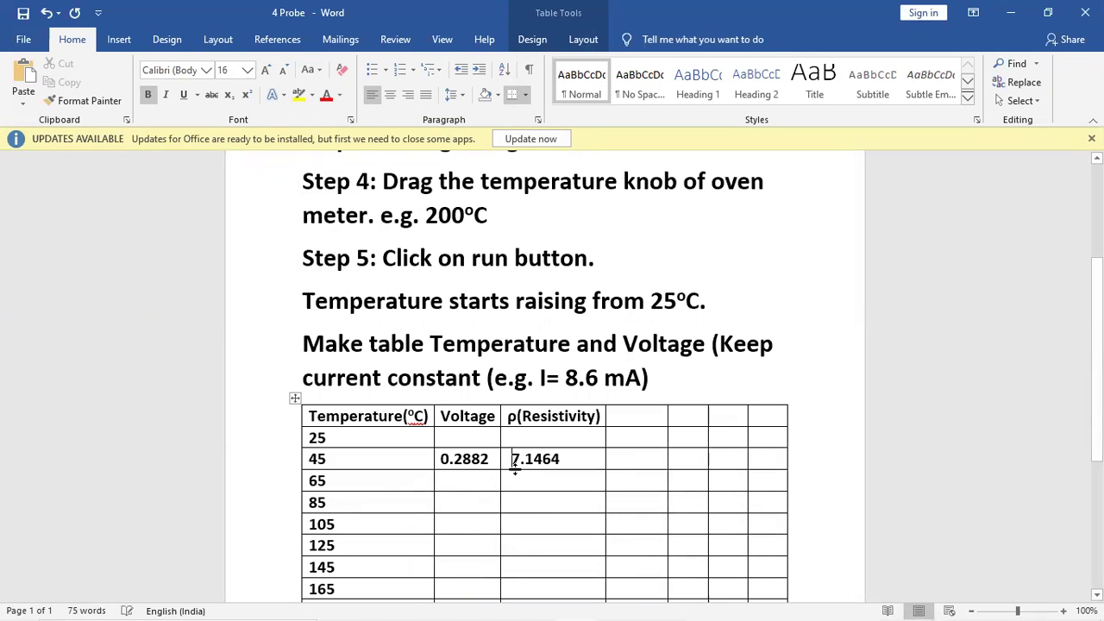
Put "(Resistivity)" on its own line below a lowercase ρ in the third column header of the table.
left_click(517, 417)
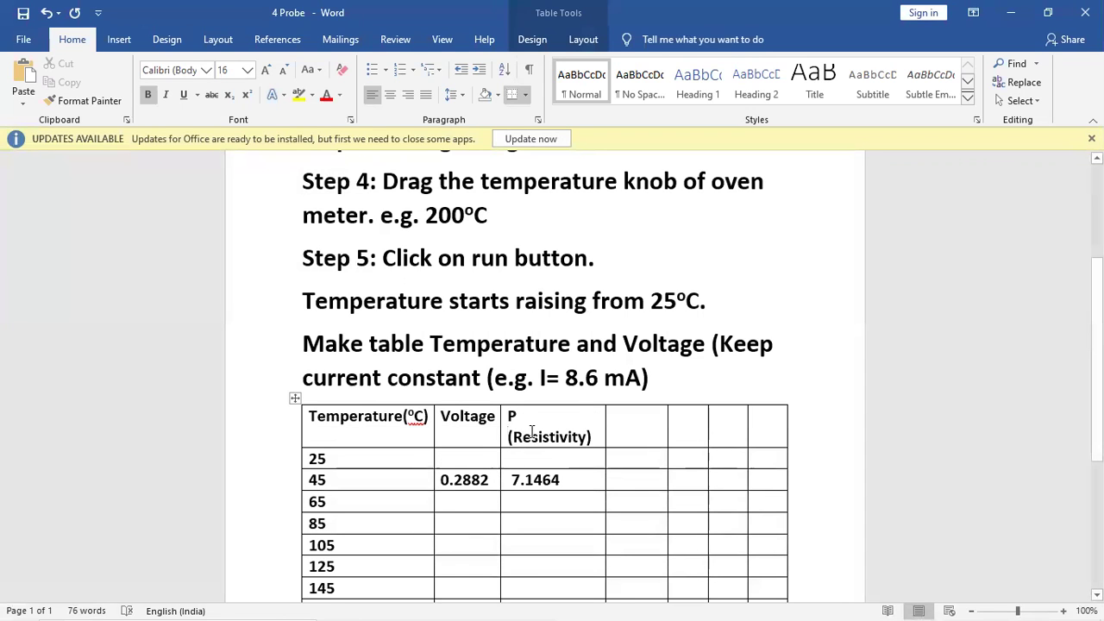
key("BackSpace")
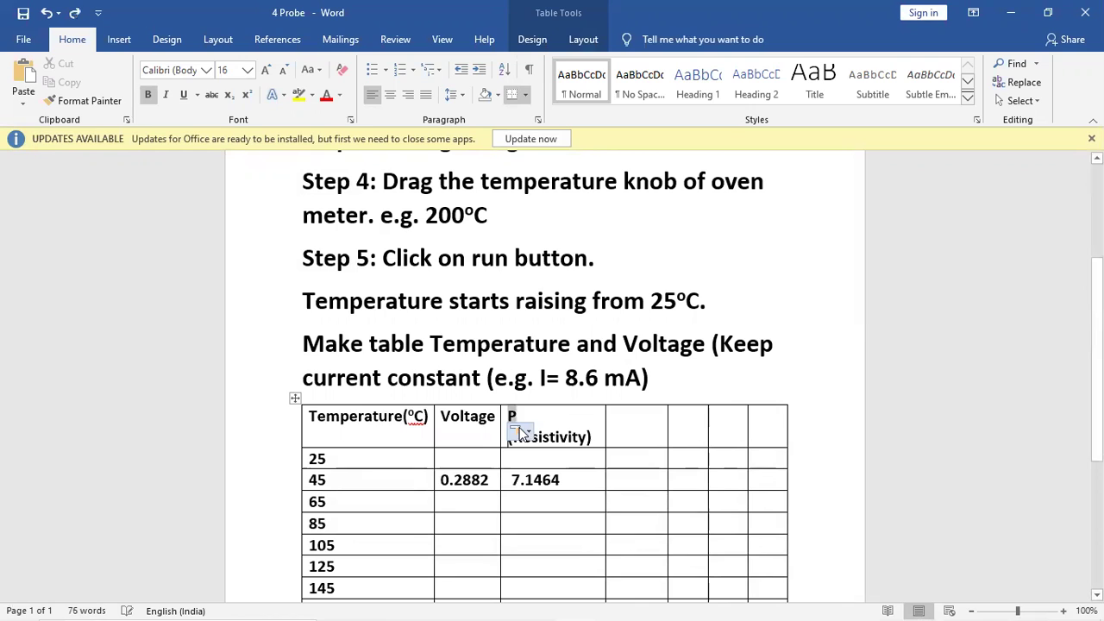
key("ctrl+z")
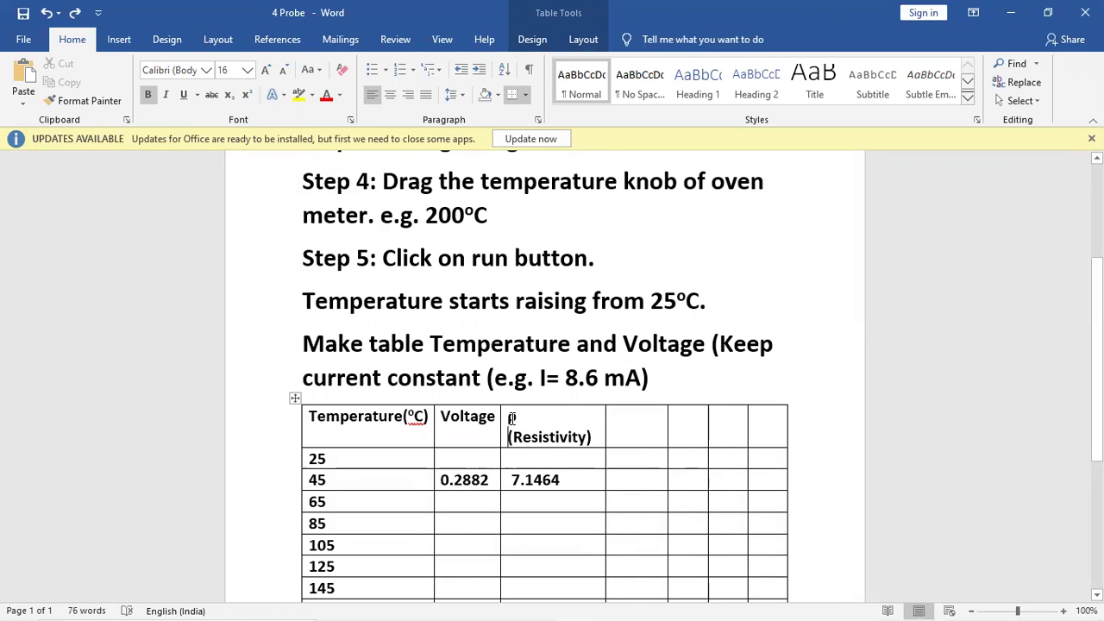
double_click(512, 419)
left_click(526, 417)
left_click(452, 502)
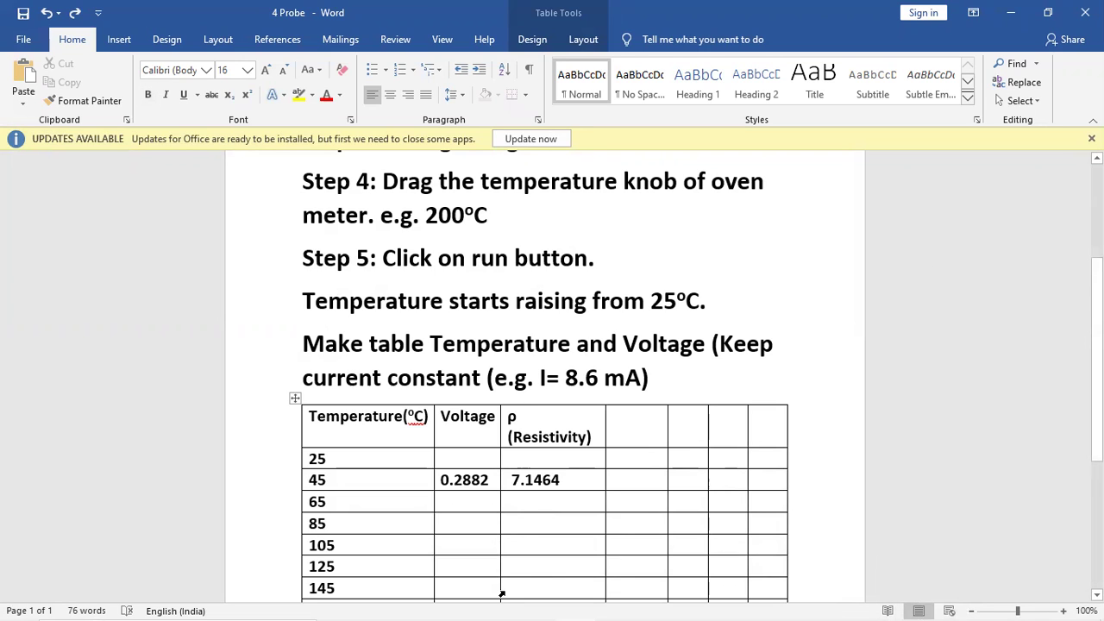
Return to the simulator, resume the oven heating, and pause it at 6.5 on the X10 range.
left_click(1011, 12)
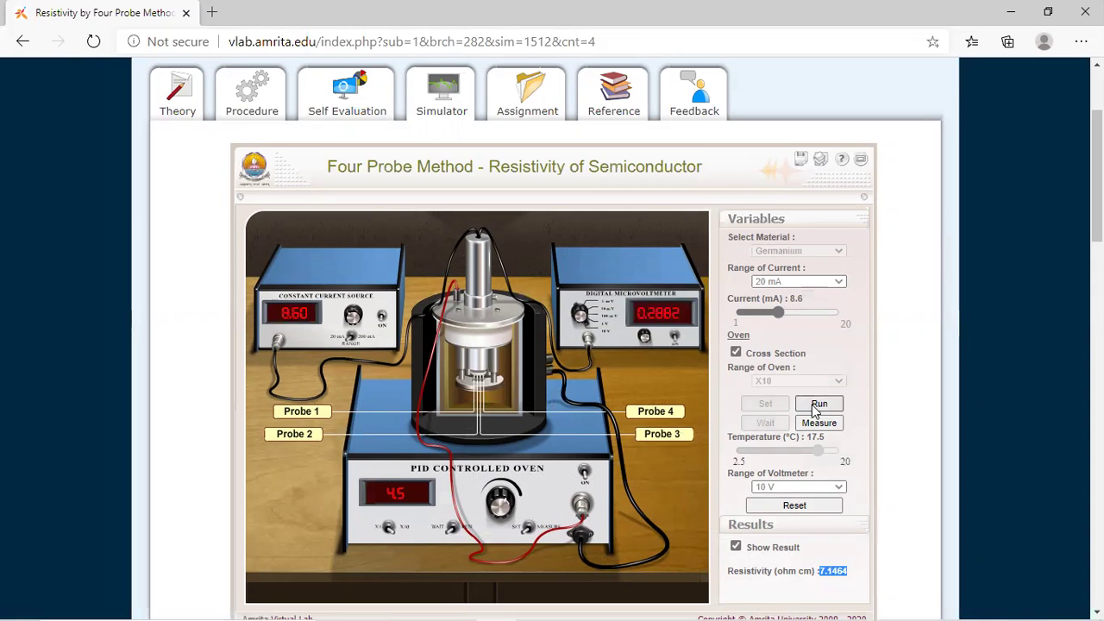
left_click(450, 529)
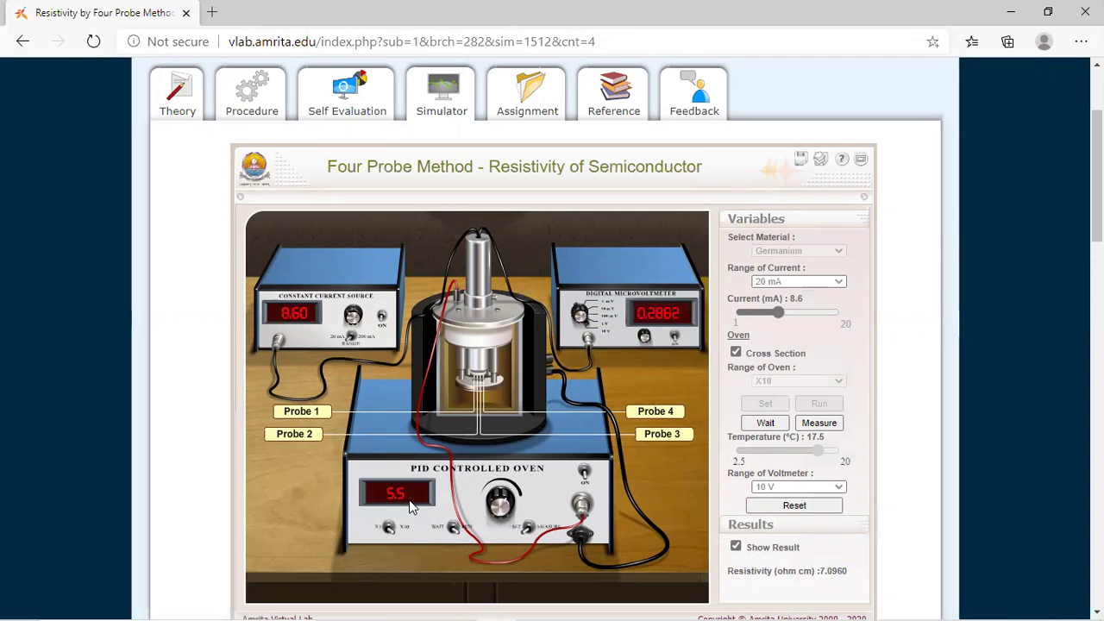
left_click(450, 529)
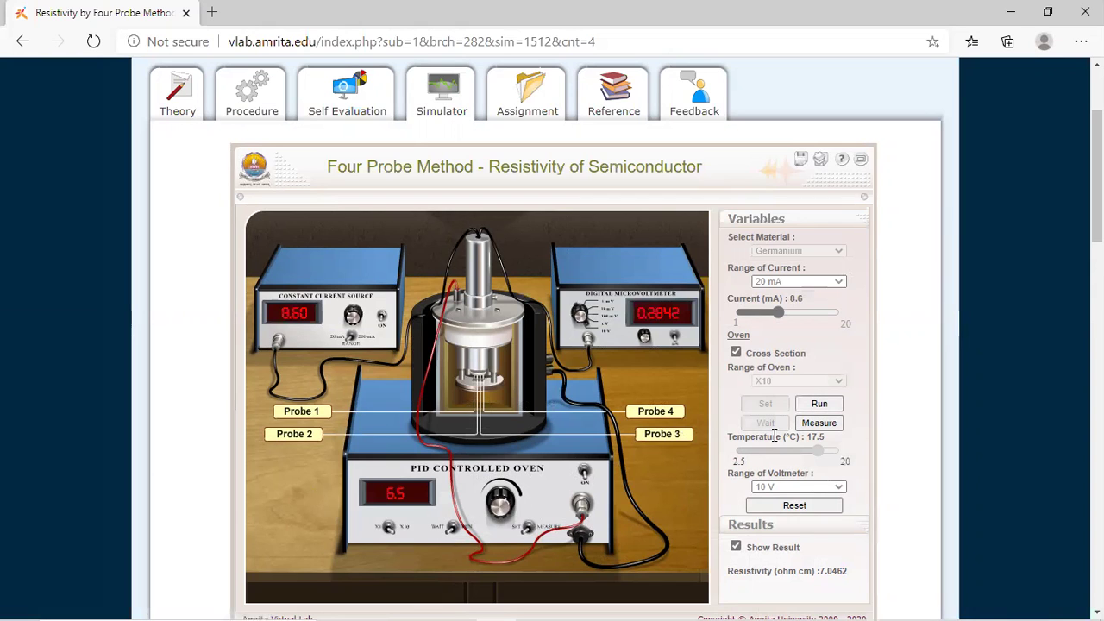
Recheck the microvoltmeter reading in the simulator and enter 0.2842 as the voltage for 65 °C in the Word table.
mouse_move(534, 604)
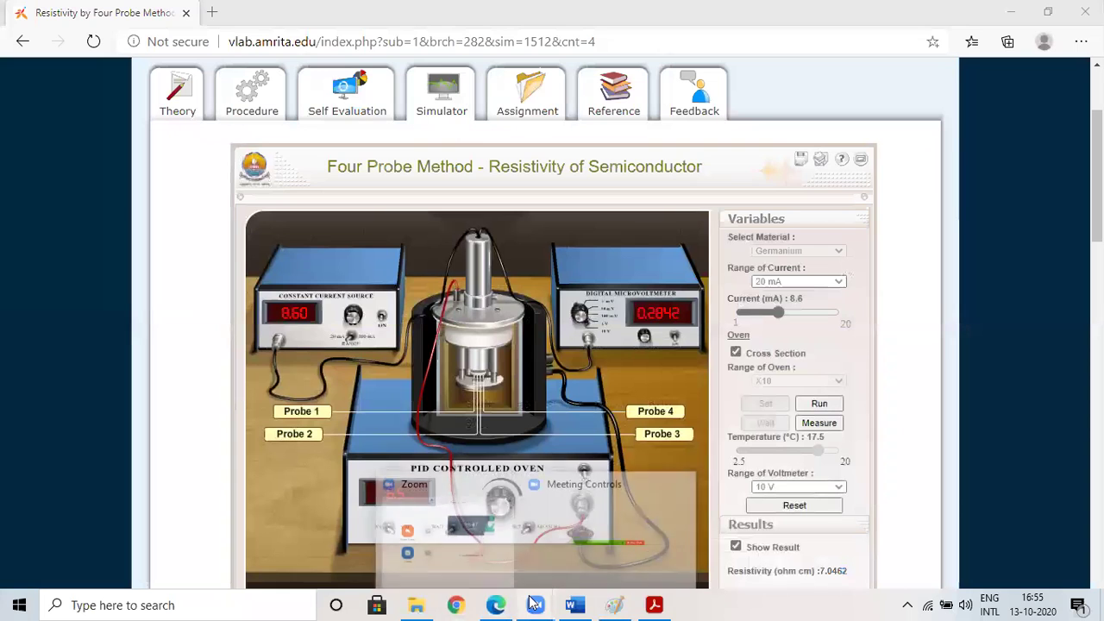
left_click(575, 604)
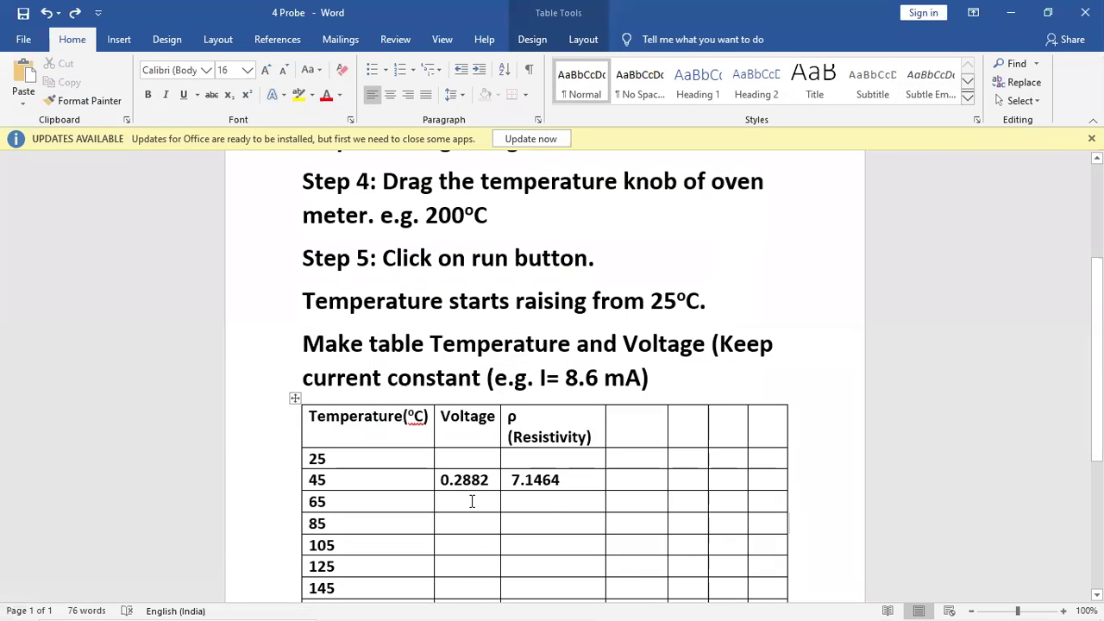
left_click(472, 502)
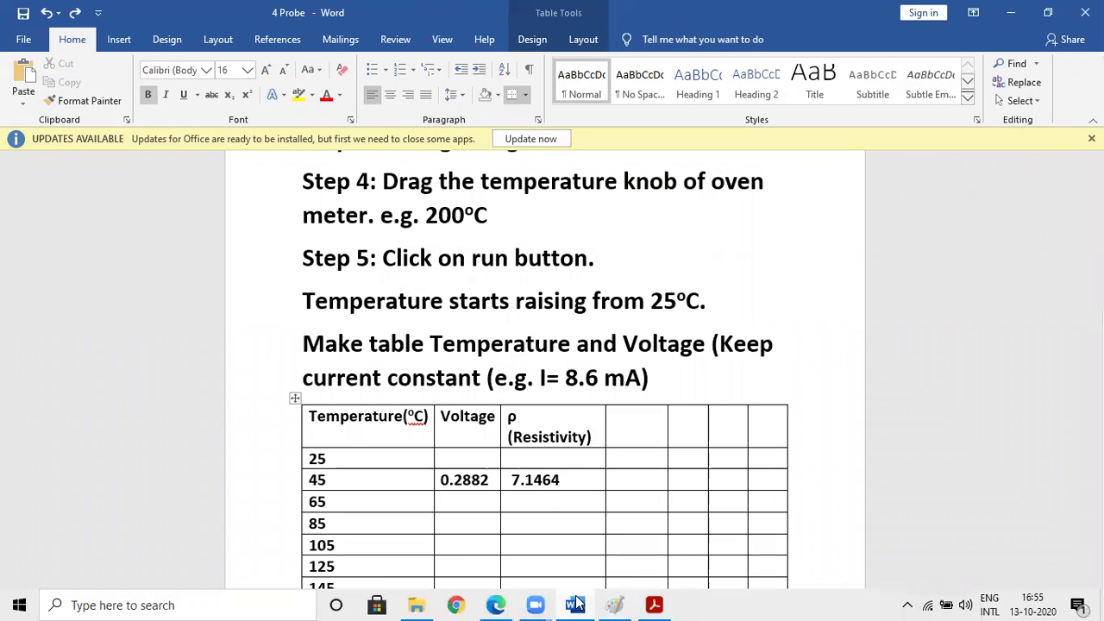
left_click(500, 604)
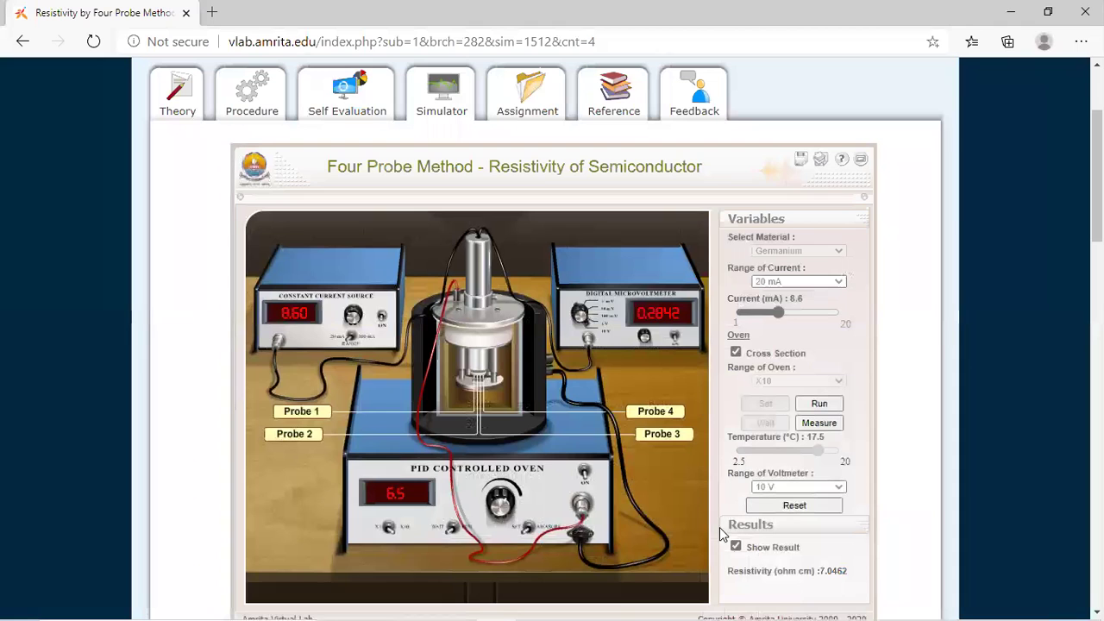
left_click(575, 605)
left_click(477, 507)
type("0.2842")
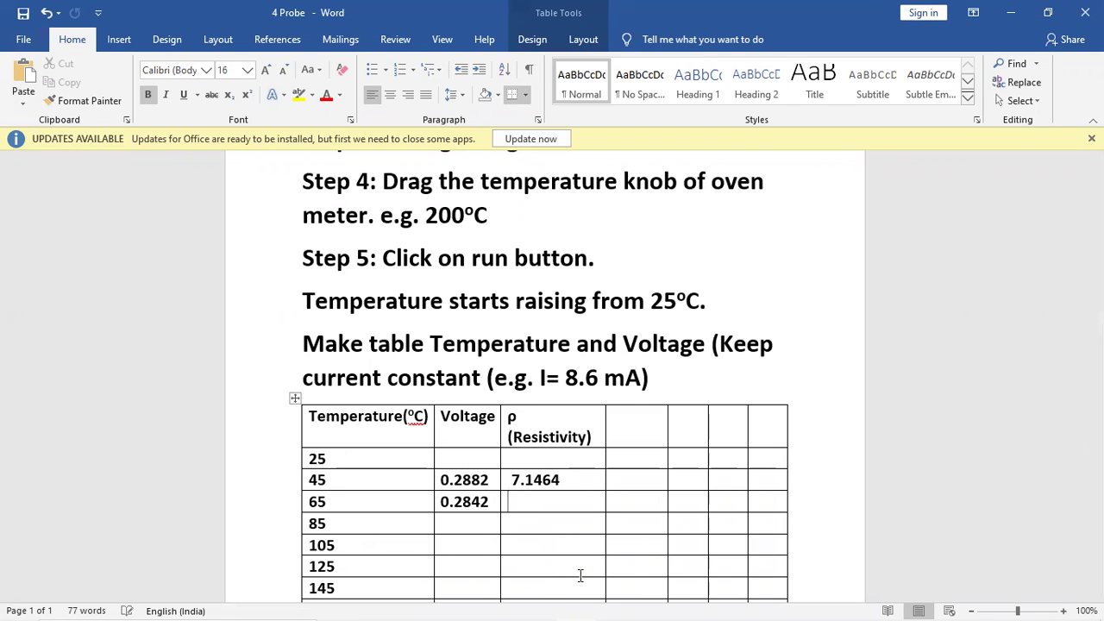
Refresh the resistivity result in the simulator, and enter 7.0462 as the resistivity for 65 °C in the Word table.
mouse_move(587, 614)
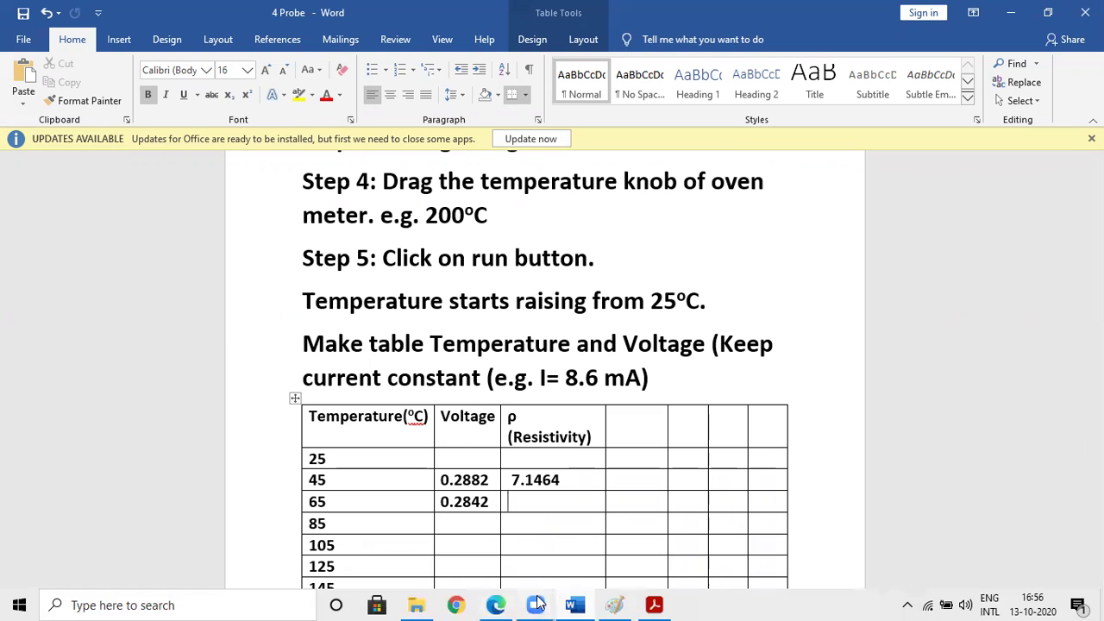
left_click(506, 602)
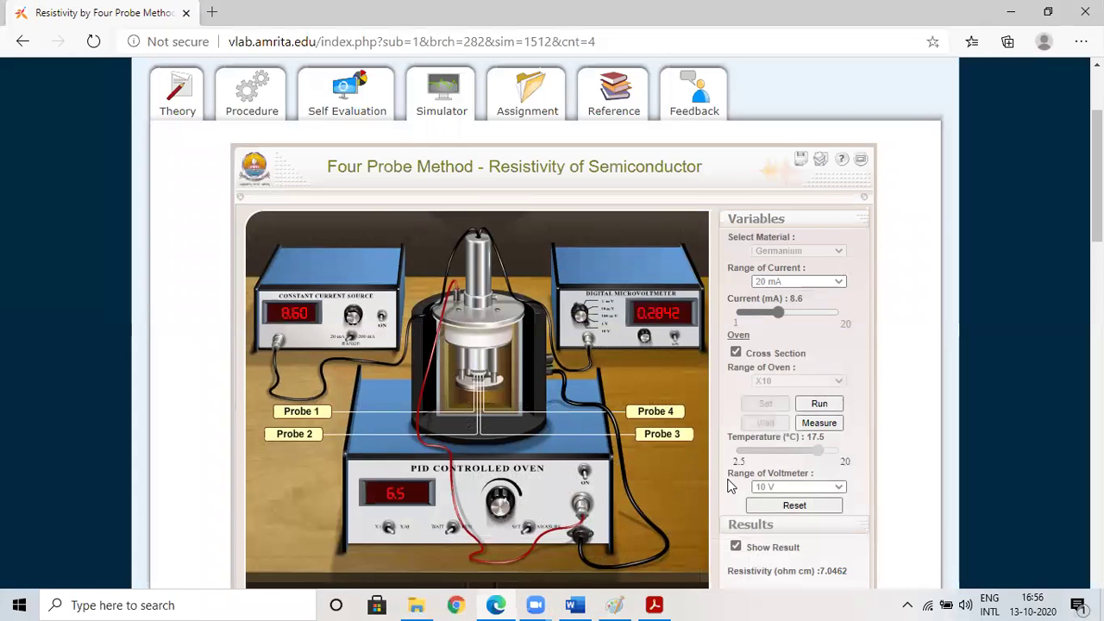
left_click(736, 547)
left_click(736, 547)
left_click_drag(820, 570, 853, 575)
mouse_move(733, 595)
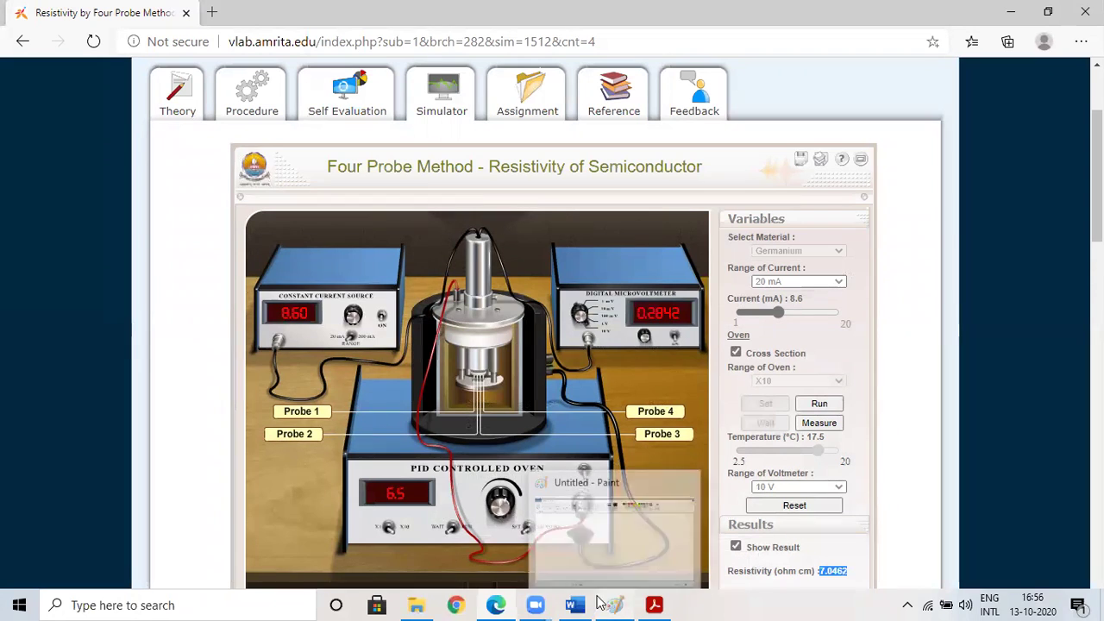
mouse_move(550, 604)
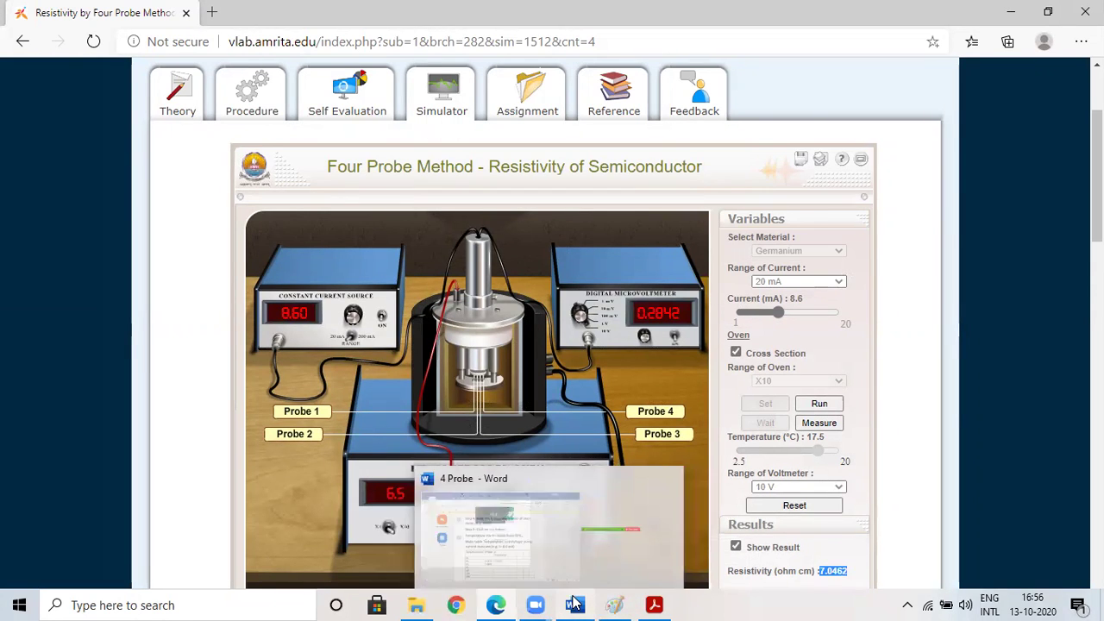
left_click(533, 510)
type("7.0462")
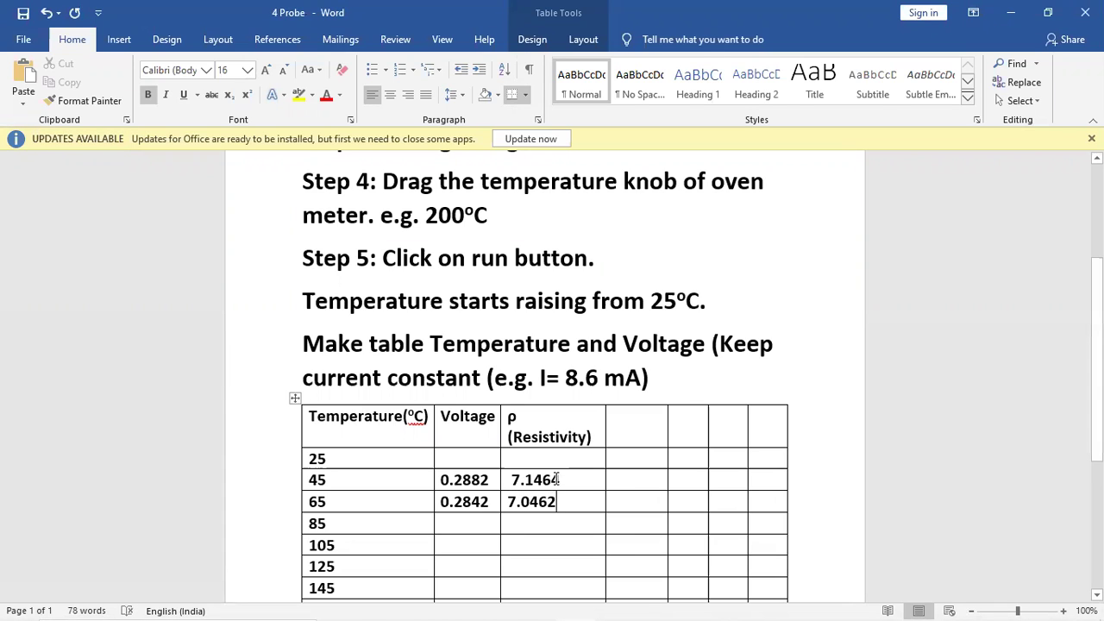
Return to the simulator, resume heating until the oven is paused at 8.5 on the X10 range, and refresh the resistivity result.
left_click(457, 529)
mouse_move(569, 604)
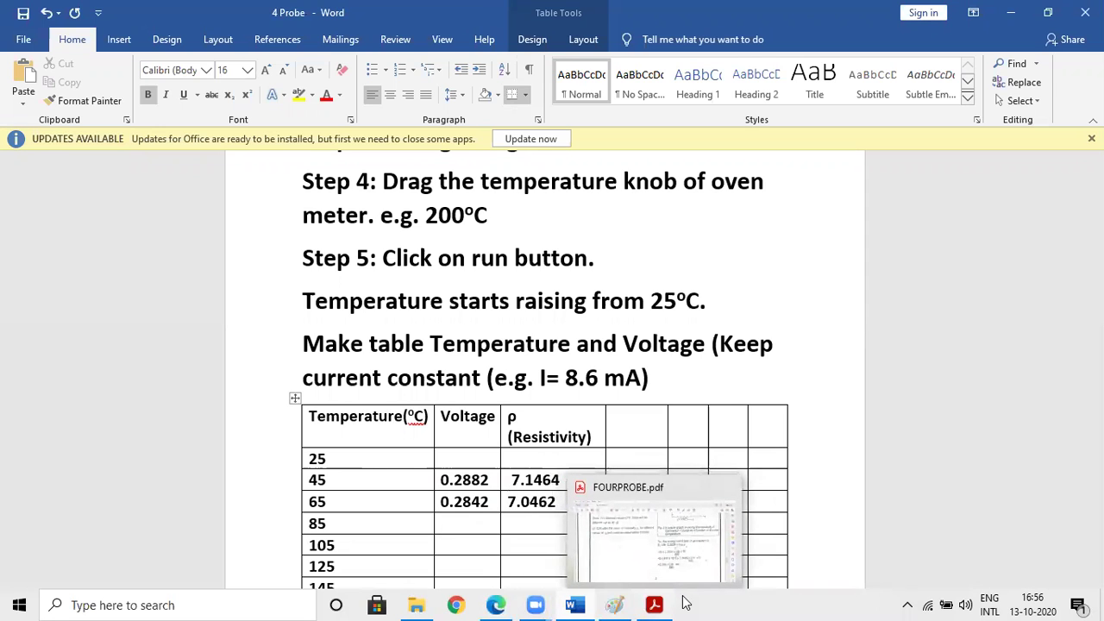
mouse_move(496, 603)
left_click(480, 492)
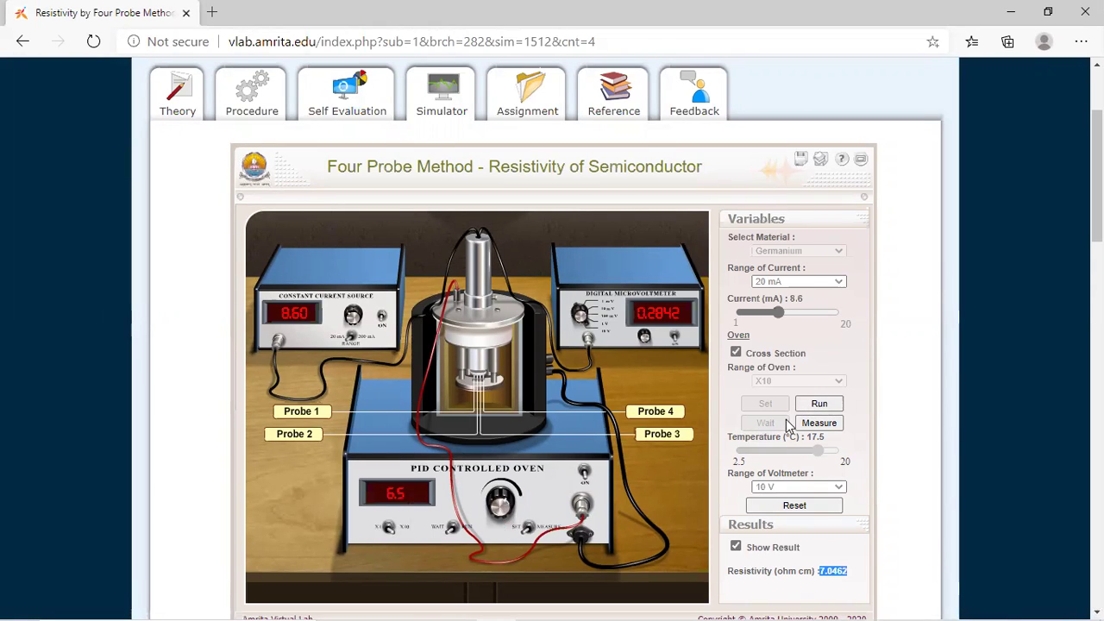
left_click(815, 405)
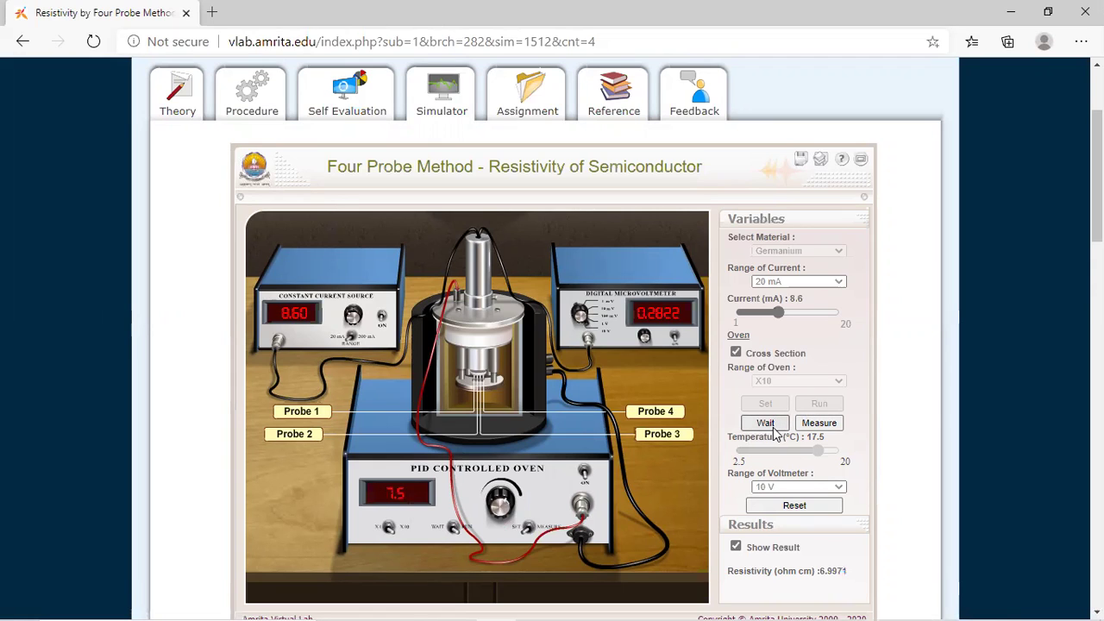
left_click(771, 424)
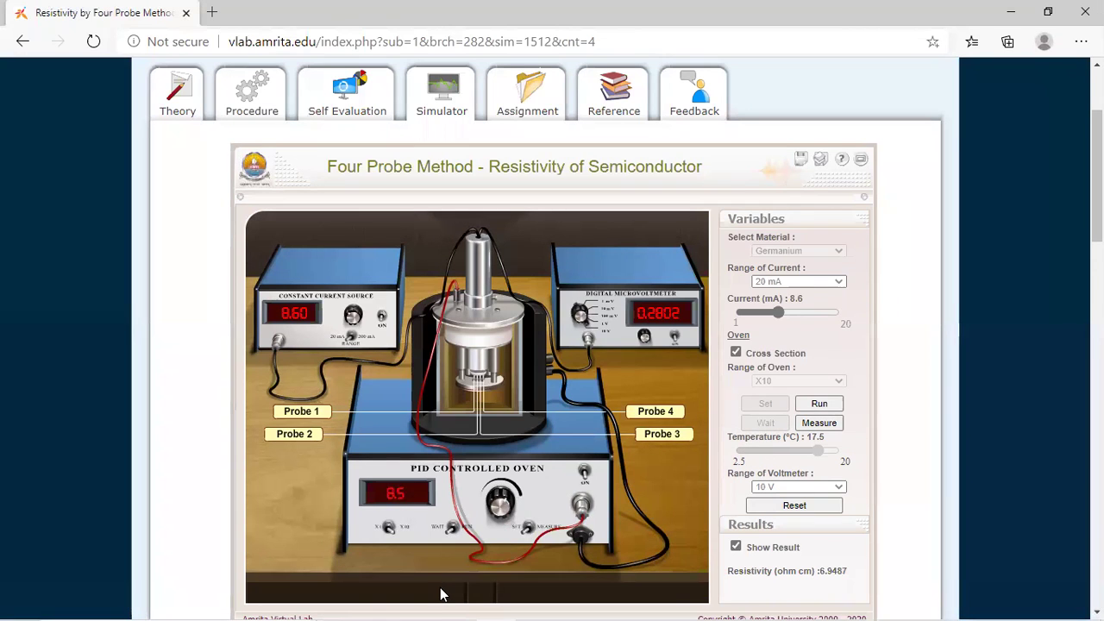
left_click(736, 547)
left_click(737, 547)
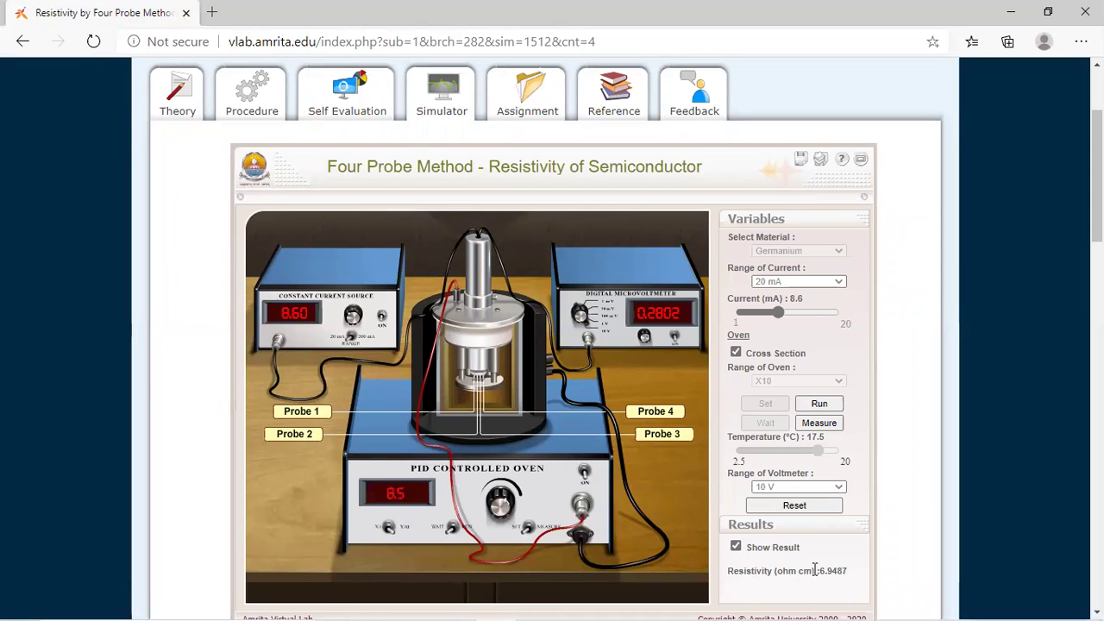
Resume the oven heating, pause it at 10.5 on the X10 range, and refresh and highlight the resistivity result.
left_click_drag(821, 572, 853, 572)
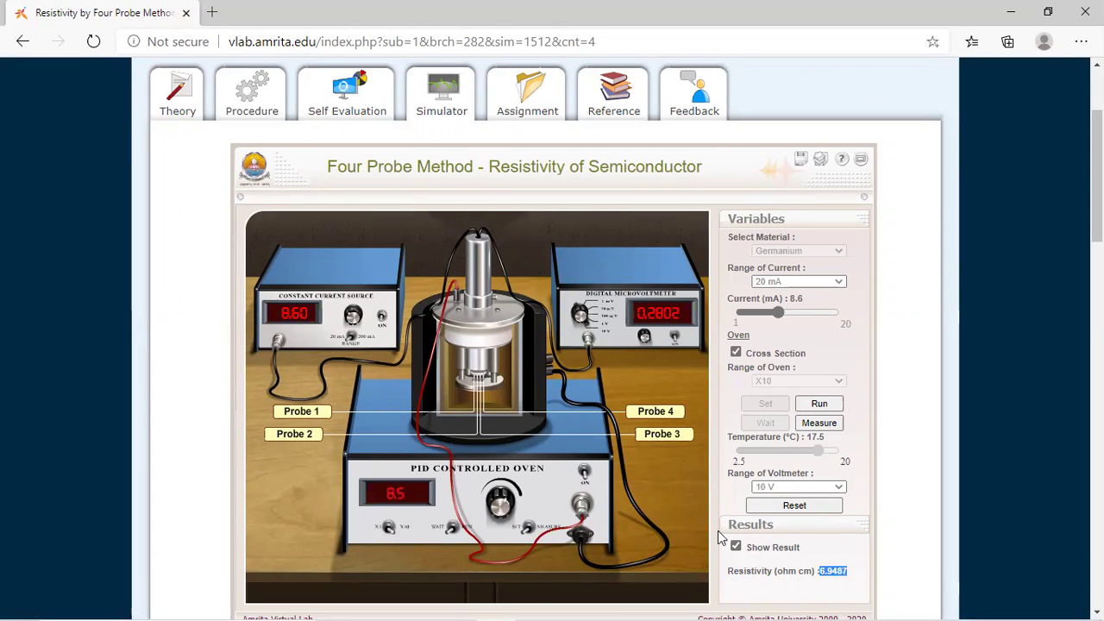
left_click(817, 404)
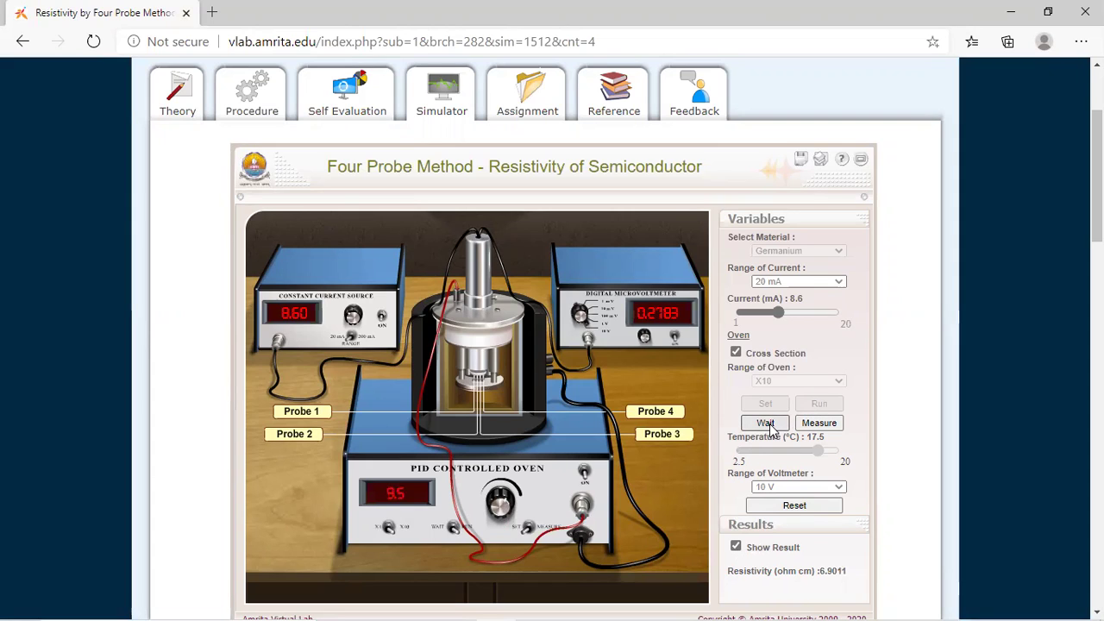
left_click(766, 423)
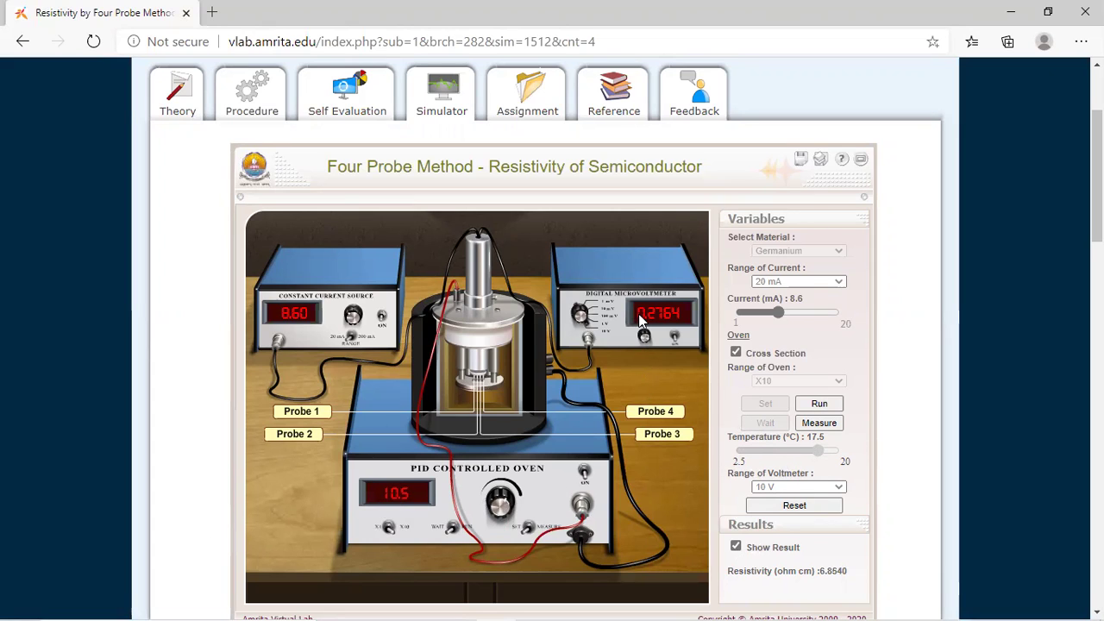
left_click(735, 547)
left_click(735, 547)
left_click_drag(821, 571, 843, 573)
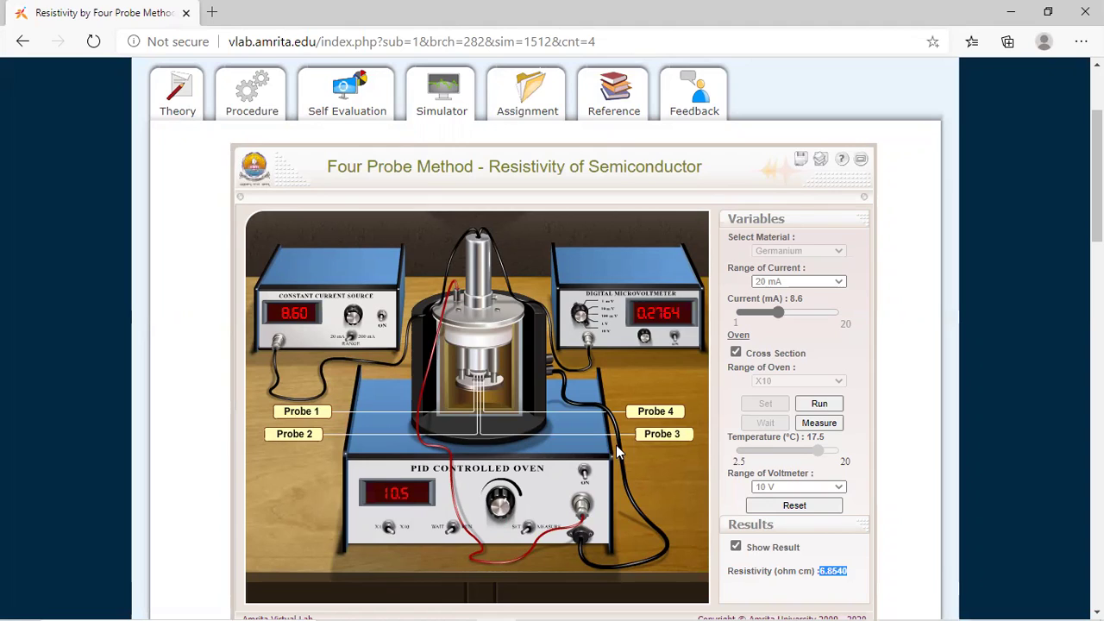
Resume heating until the oven reaches the set 17.5 on the X10 range, and highlight the resistivity result.
left_click(818, 406)
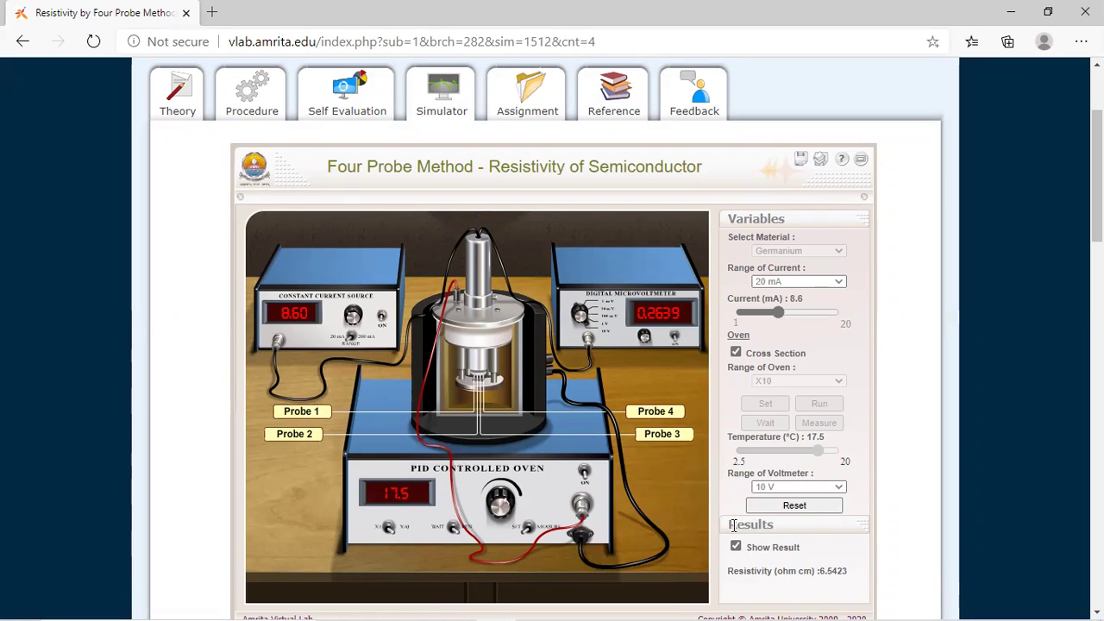
double_click(825, 570)
mouse_move(615, 603)
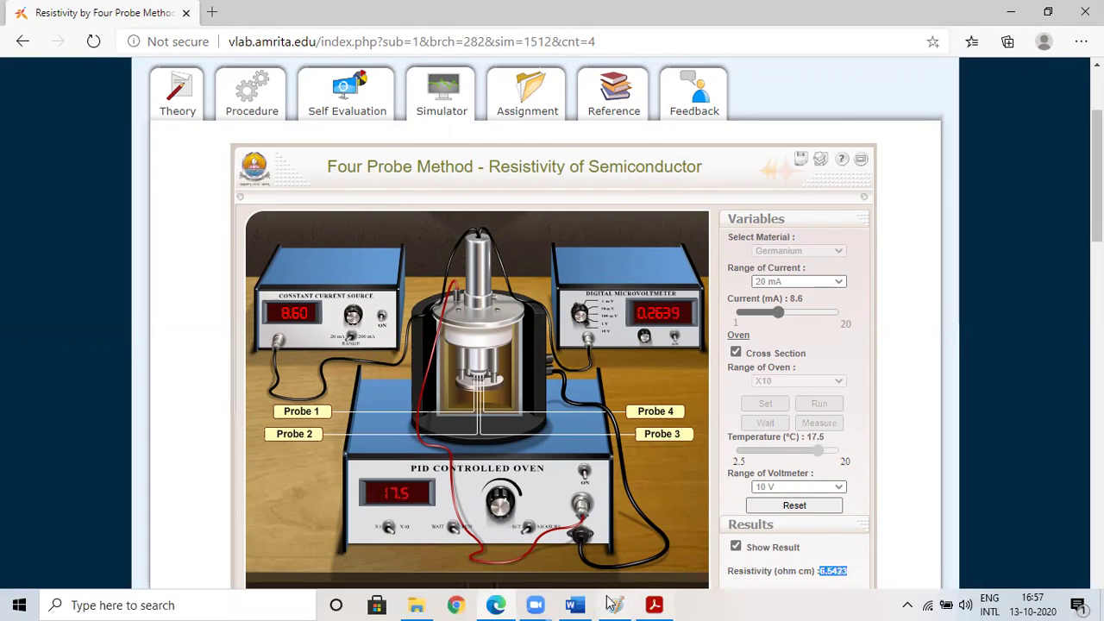
Switch to the Word document and review the temperature and resistivity columns of the readings table.
left_click(574, 604)
scroll(515, 477, "down", 3)
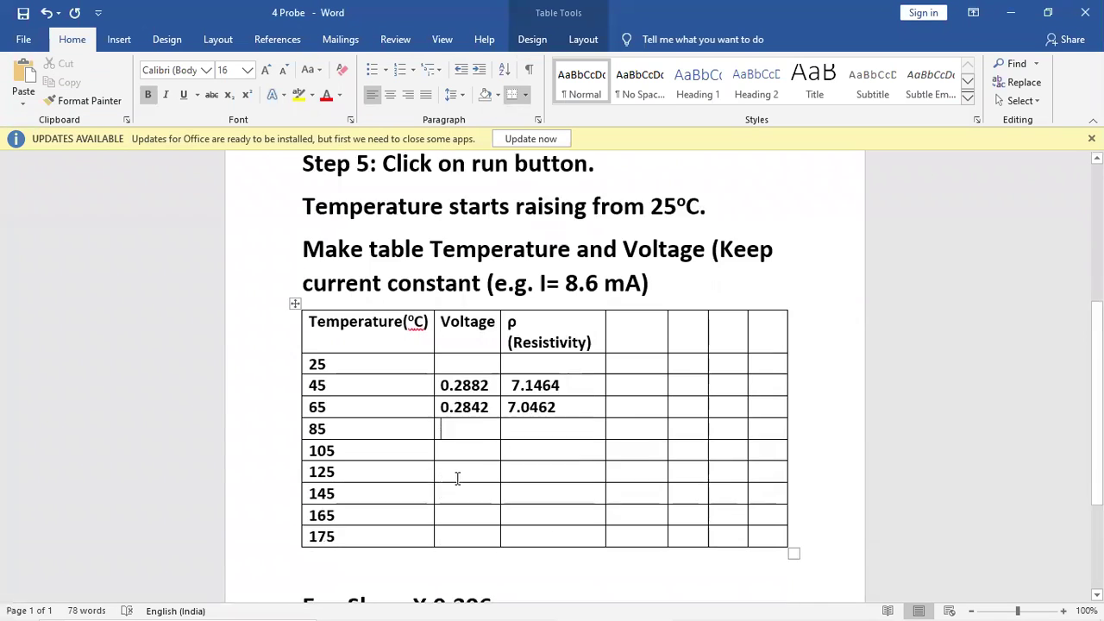
double_click(328, 266)
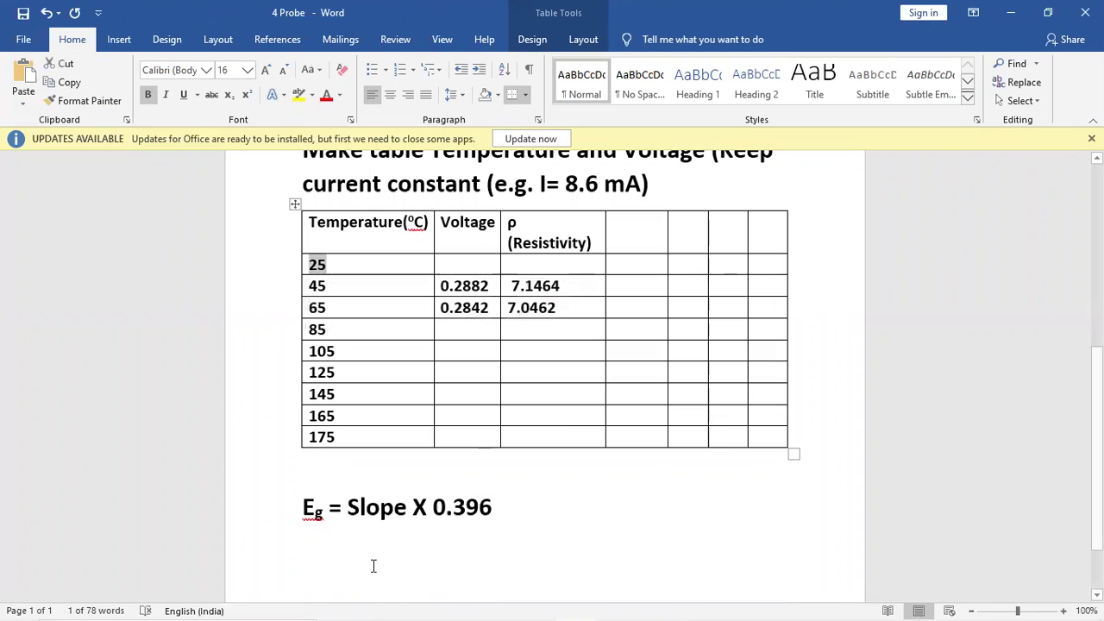
mouse_move(496, 605)
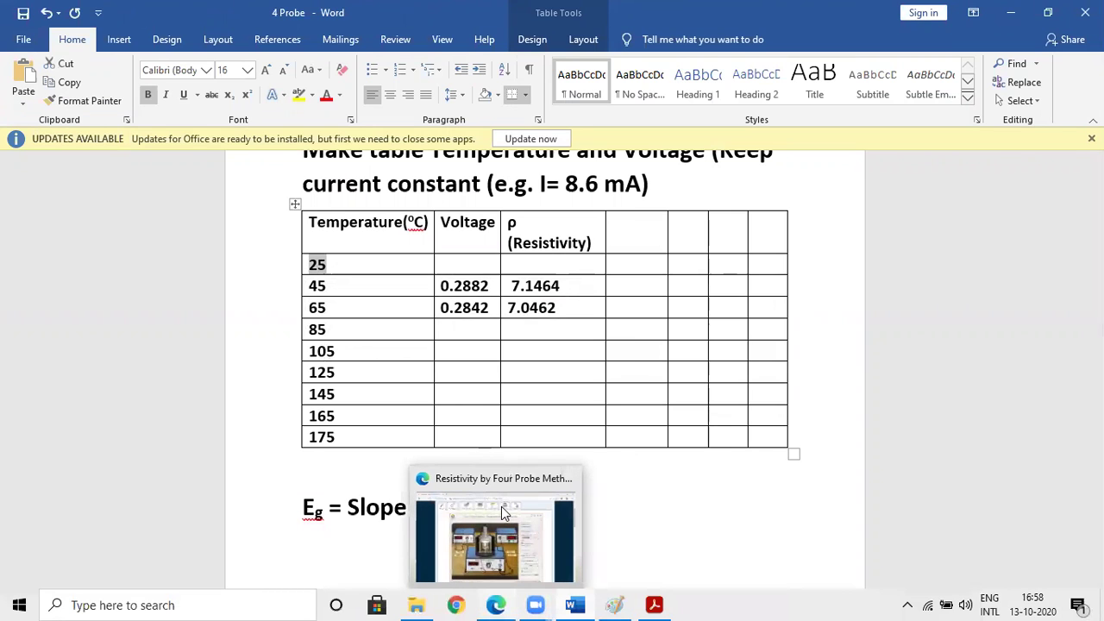
mouse_move(634, 599)
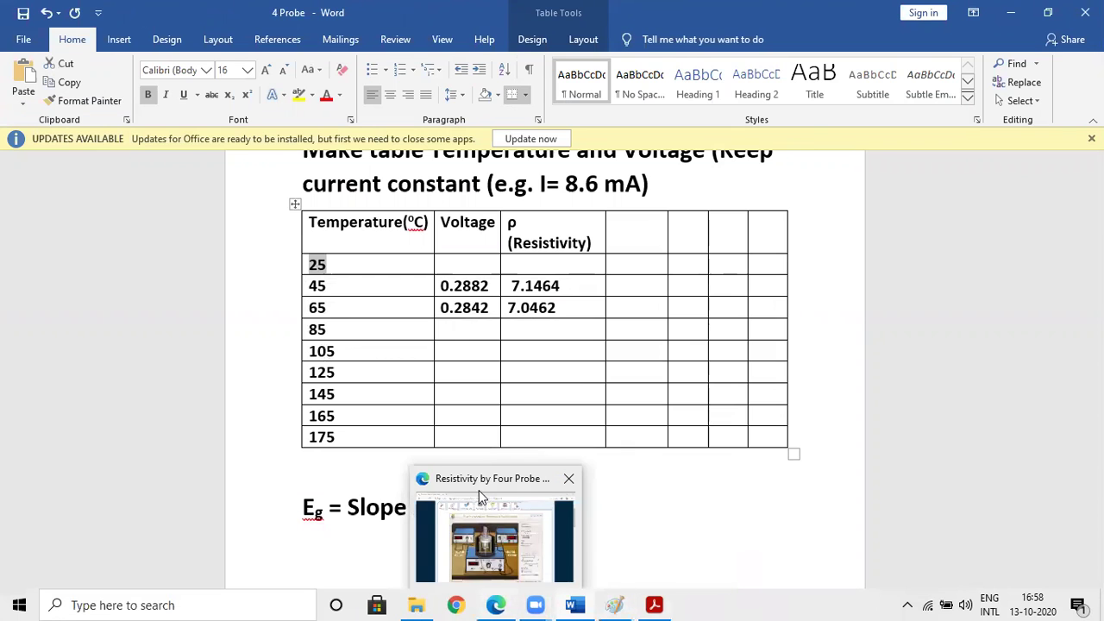
mouse_move(483, 485)
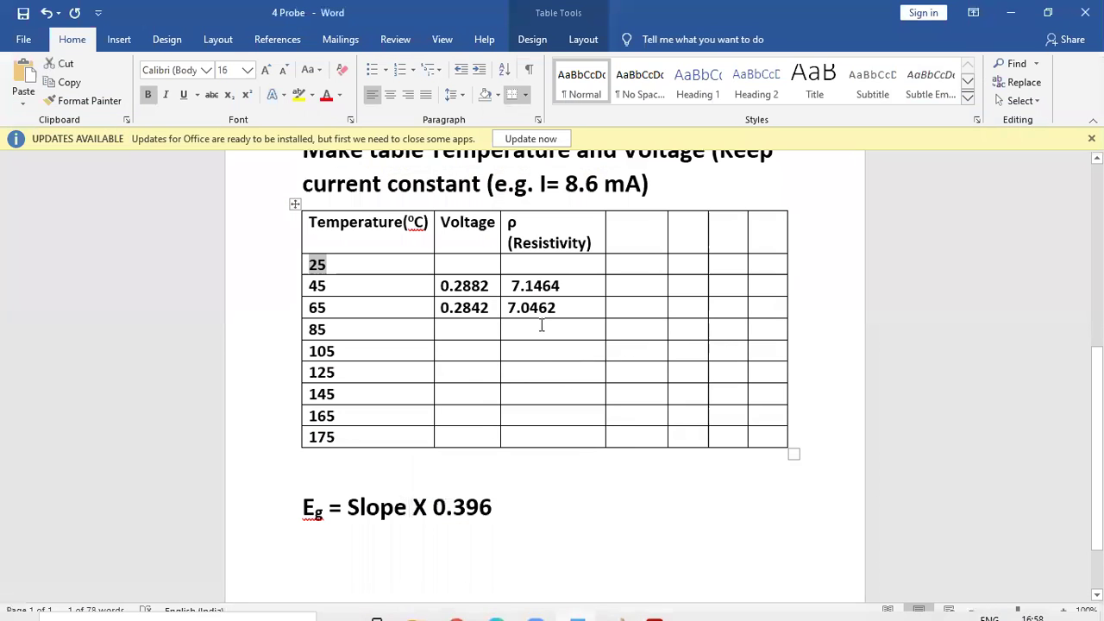
left_click_drag(541, 325, 542, 420)
left_click_drag(525, 264, 530, 435)
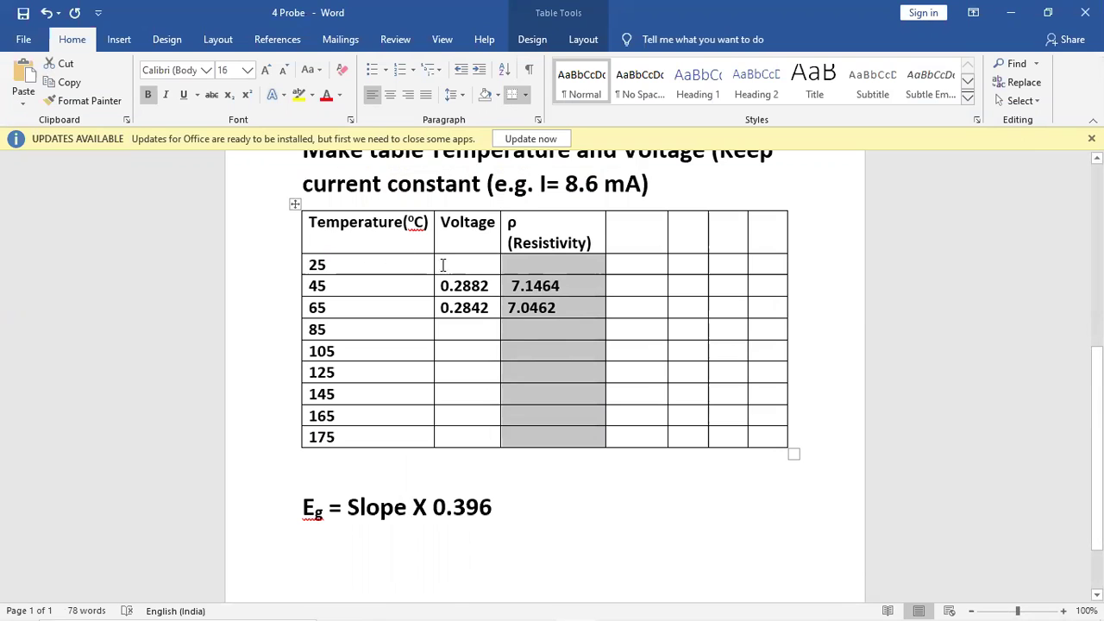
left_click_drag(357, 238, 347, 434)
left_click_drag(560, 216, 542, 428)
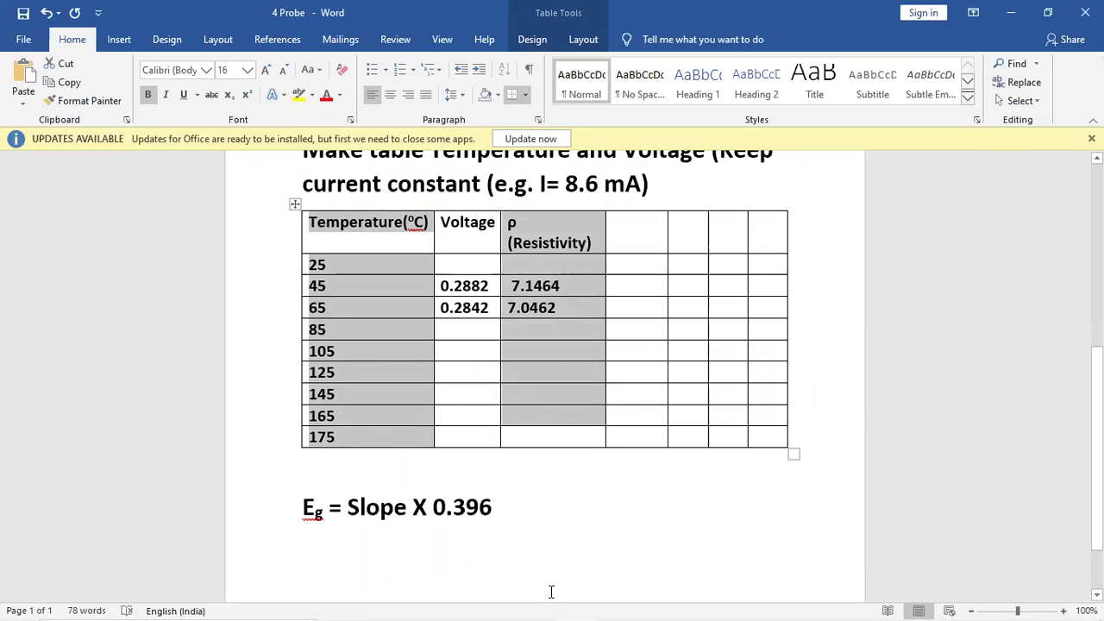
mouse_move(866, 602)
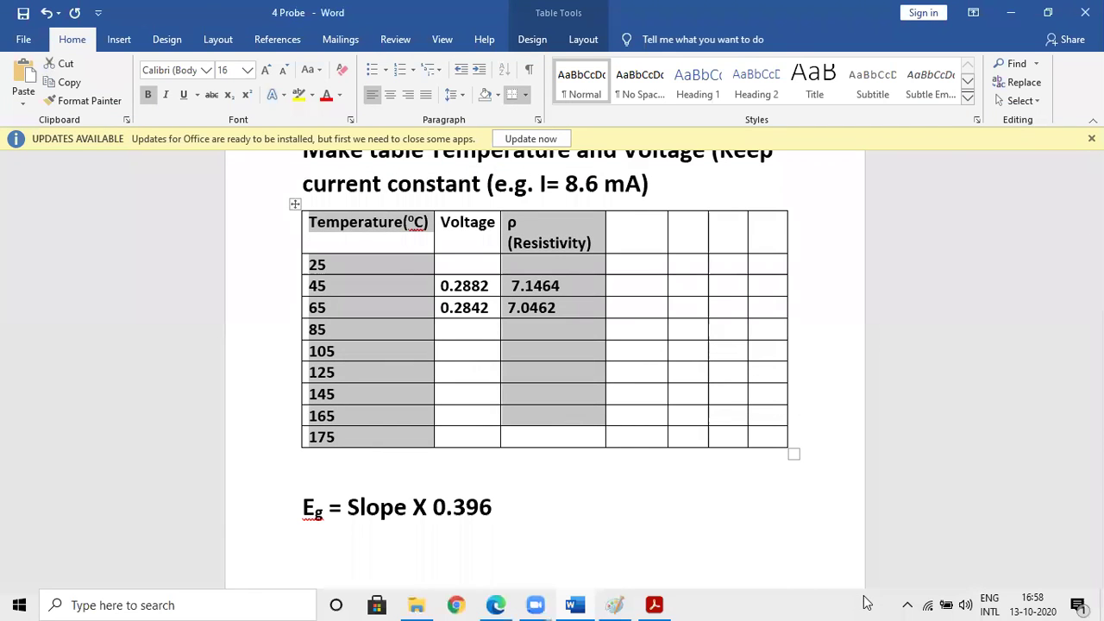
Switch to Paint and sketch a graph with arrowed axes labelled ρ and T and a falling curve.
left_click(613, 604)
mouse_move(225, 170)
left_mouse_down()
mouse_move(250, 423)
mouse_move(638, 434)
mouse_move(617, 460)
left_mouse_up()
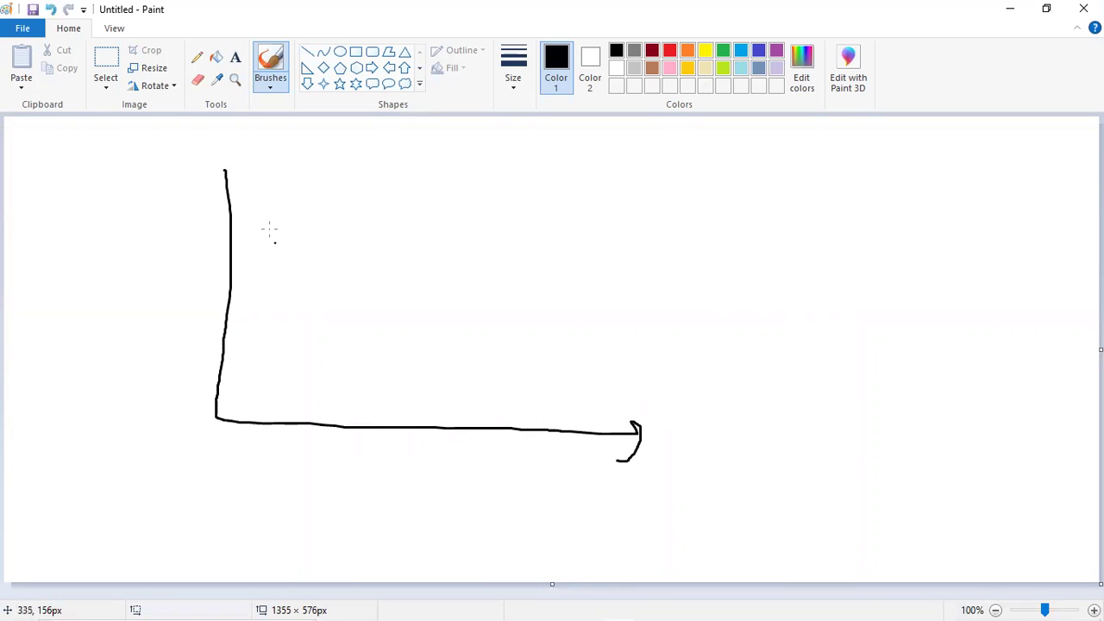
mouse_move(223, 162)
left_mouse_down()
mouse_move(204, 184)
mouse_move(241, 181)
left_mouse_up()
mouse_move(151, 242)
left_mouse_down()
mouse_move(164, 231)
mouse_move(131, 289)
left_mouse_up()
mouse_move(306, 441)
left_mouse_down()
mouse_move(412, 429)
mouse_move(421, 448)
mouse_move(516, 439)
mouse_move(487, 483)
left_mouse_up()
mouse_move(260, 159)
left_mouse_down()
mouse_move(607, 341)
mouse_move(658, 352)
left_mouse_up()
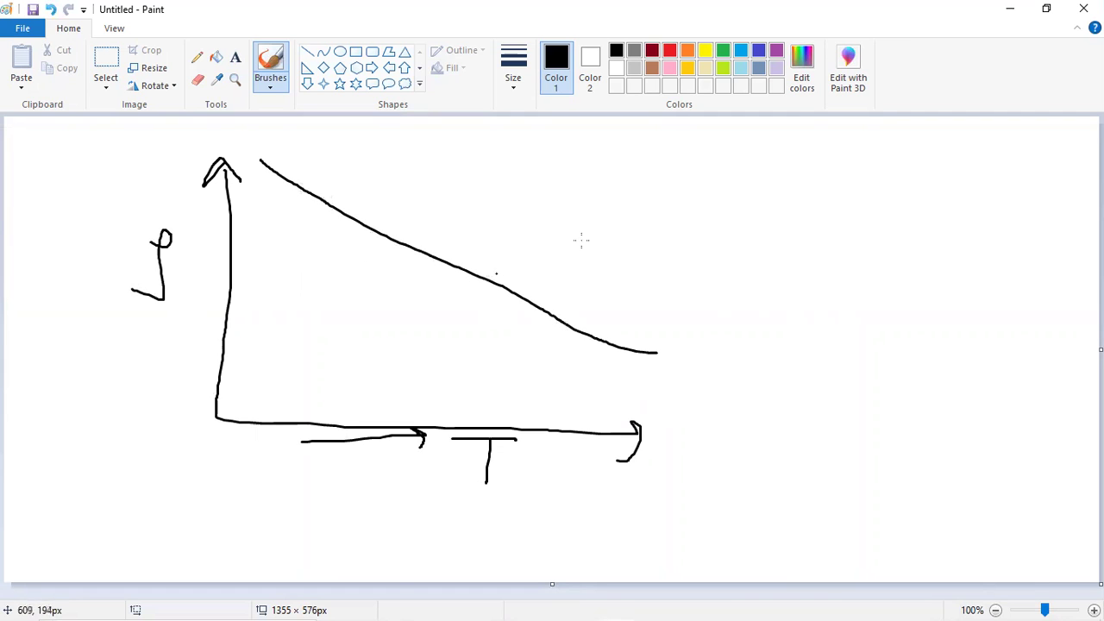
Draw two boxes beside the graph, add four terminals to the lower one, and wire its first two terminals to the upper box.
left_click_drag(734, 178, 735, 233)
mouse_move(732, 176)
left_mouse_down()
mouse_move(853, 174)
mouse_move(868, 244)
mouse_move(738, 230)
left_mouse_up()
mouse_move(759, 374)
left_mouse_down()
mouse_move(760, 425)
mouse_move(850, 365)
mouse_move(885, 434)
mouse_move(759, 450)
mouse_move(756, 428)
left_mouse_up()
mouse_move(769, 383)
left_mouse_down()
mouse_move(792, 393)
mouse_move(801, 379)
mouse_move(815, 395)
mouse_move(819, 379)
left_mouse_up()
mouse_move(837, 378)
left_mouse_down()
mouse_move(842, 387)
mouse_move(836, 376)
left_mouse_up()
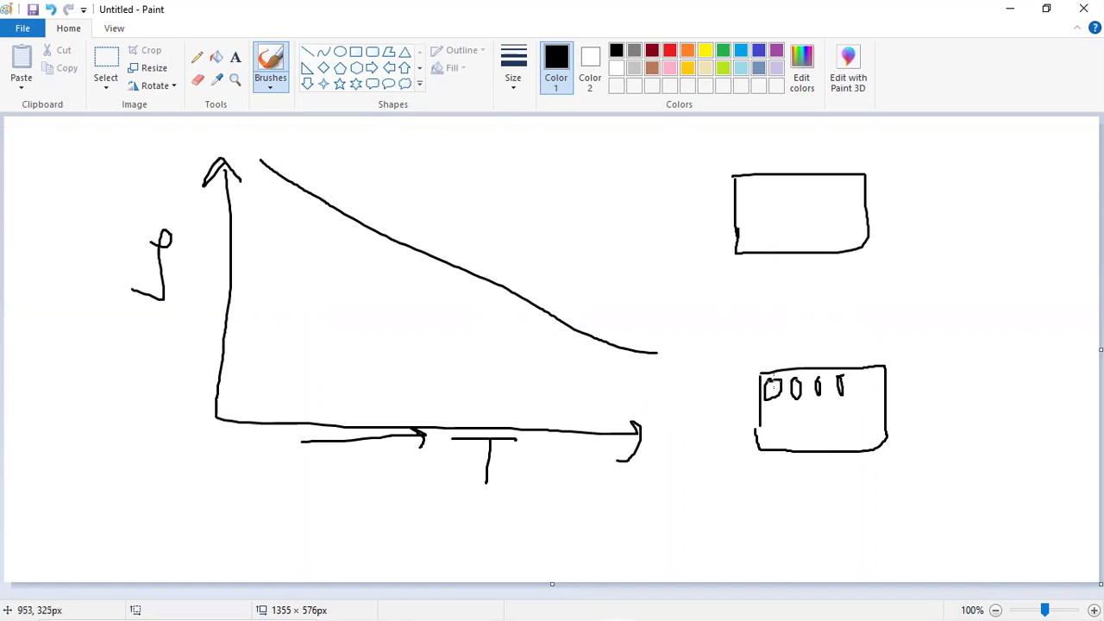
mouse_move(768, 387)
left_mouse_down()
mouse_move(780, 307)
mouse_move(762, 240)
mouse_move(751, 250)
mouse_move(765, 225)
left_mouse_up()
left_click_drag(787, 385, 811, 227)
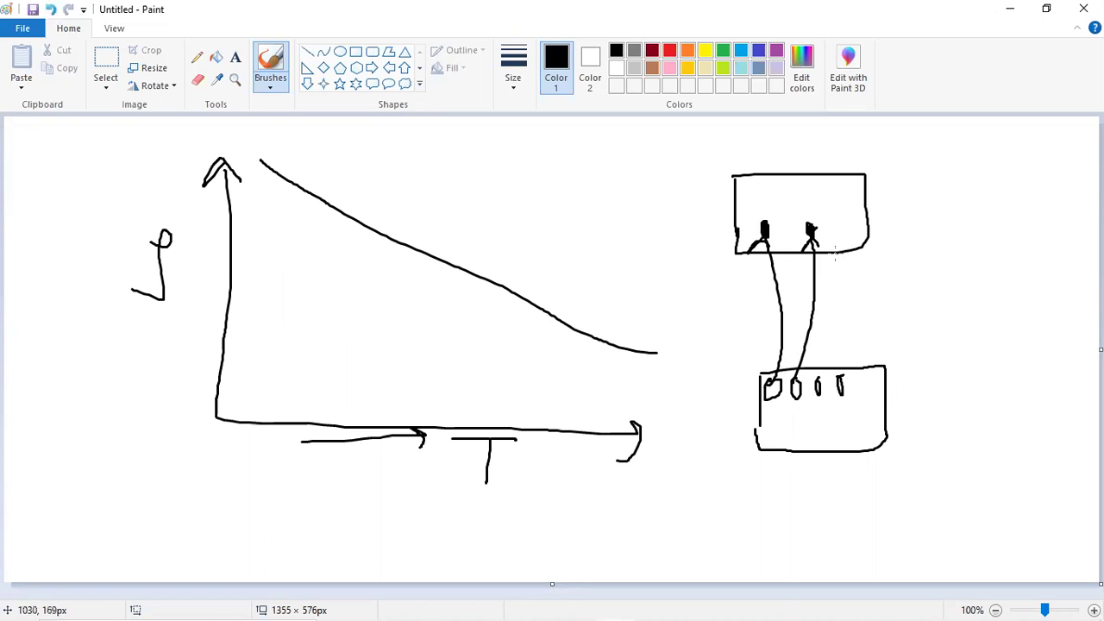
Label the lower box VB and the upper box CB, and draw a frame around the ρ–T graph.
mouse_move(896, 394)
left_mouse_down()
mouse_move(912, 414)
mouse_move(921, 394)
left_mouse_up()
mouse_move(928, 398)
left_mouse_down()
mouse_move(930, 420)
mouse_move(938, 410)
mouse_move(931, 428)
left_mouse_up()
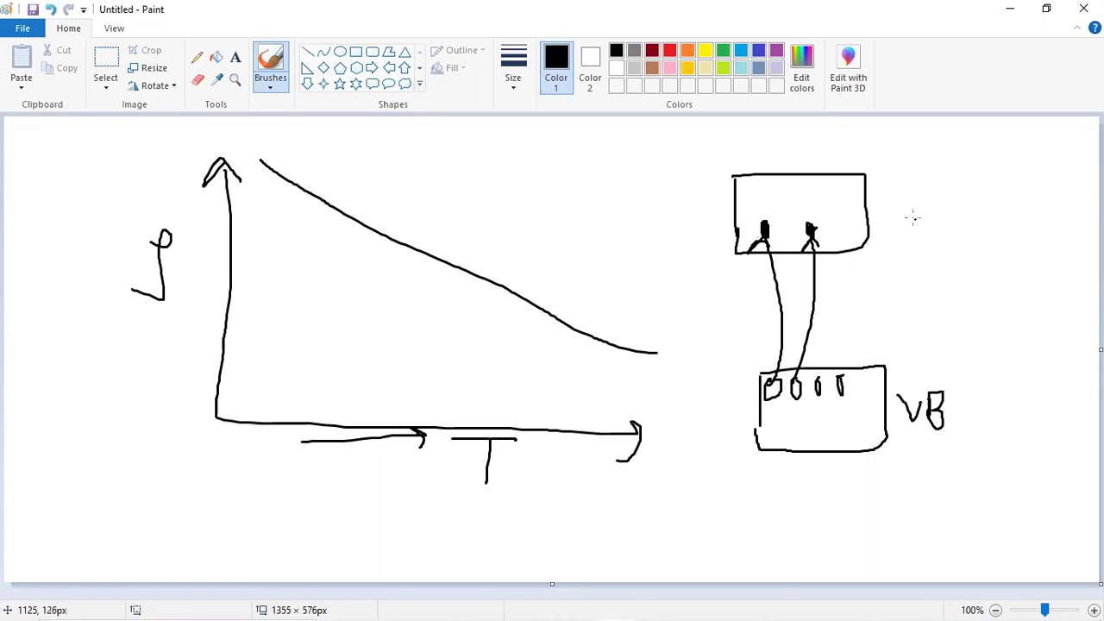
left_click_drag(904, 197, 926, 232)
mouse_move(84, 134)
left_mouse_down()
mouse_move(375, 136)
mouse_move(690, 258)
mouse_move(697, 482)
mouse_move(404, 512)
mouse_move(129, 505)
mouse_move(136, 135)
left_mouse_up()
left_click(298, 244)
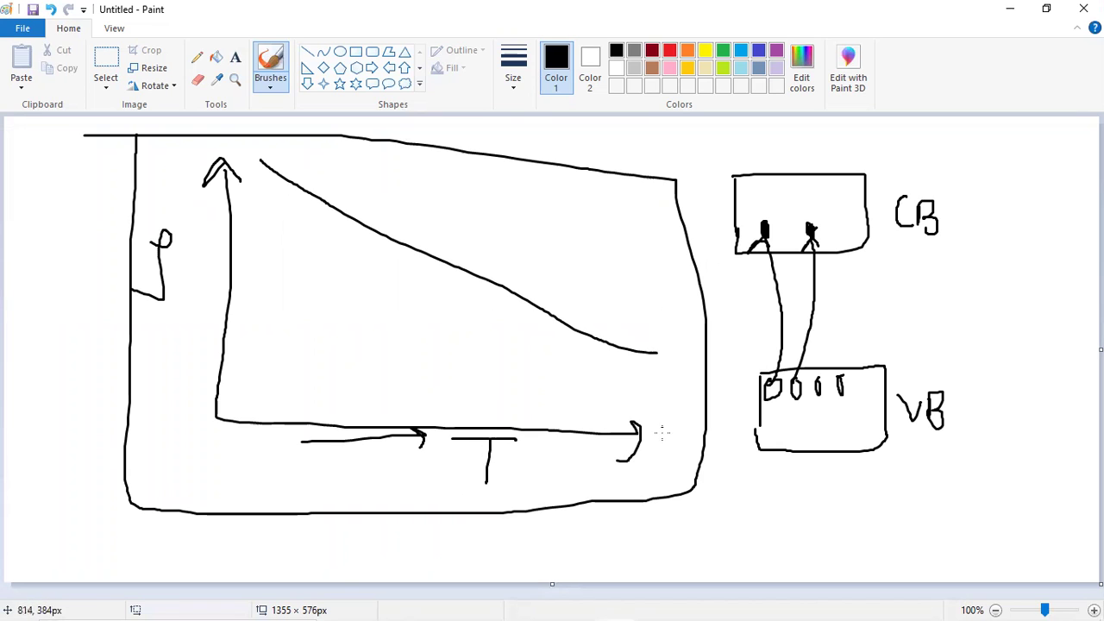
left_click(478, 561)
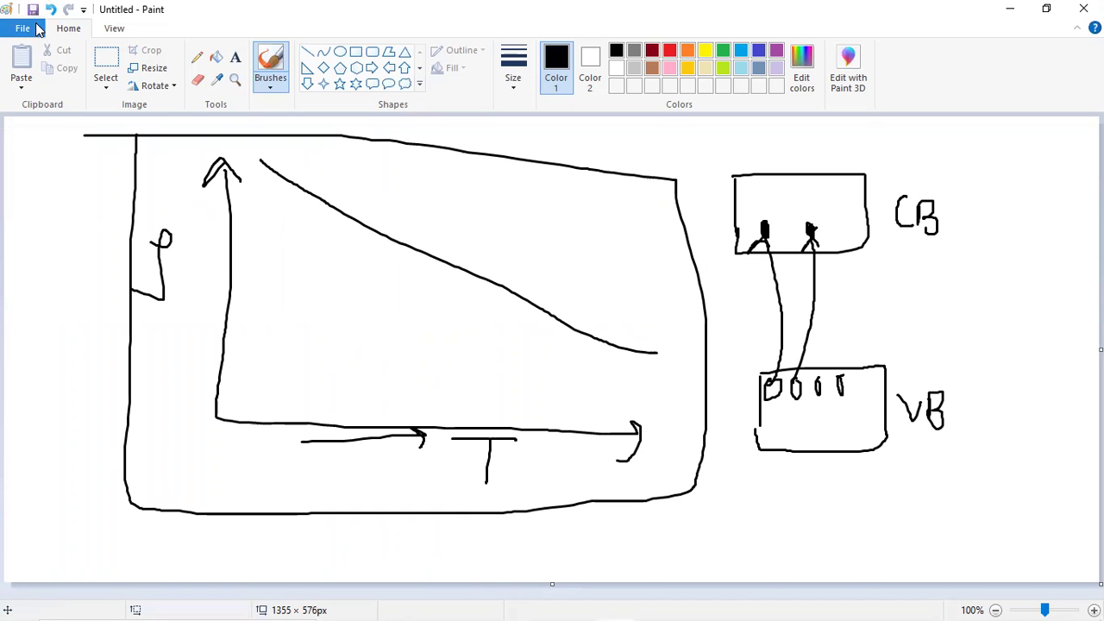
Start a new blank canvas without saving the drawing, and draw arrowed vertical and horizontal graph axes.
left_click(26, 29)
left_click(48, 57)
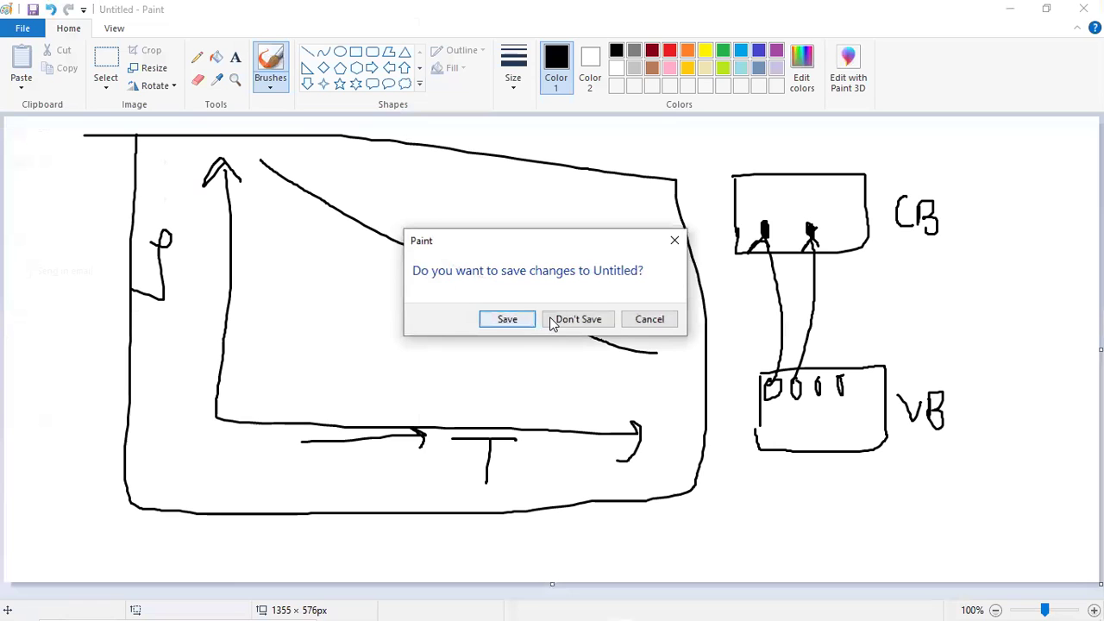
left_click(553, 321)
mouse_move(186, 159)
left_mouse_down()
mouse_move(195, 387)
mouse_move(394, 431)
mouse_move(706, 431)
mouse_move(701, 442)
left_mouse_up()
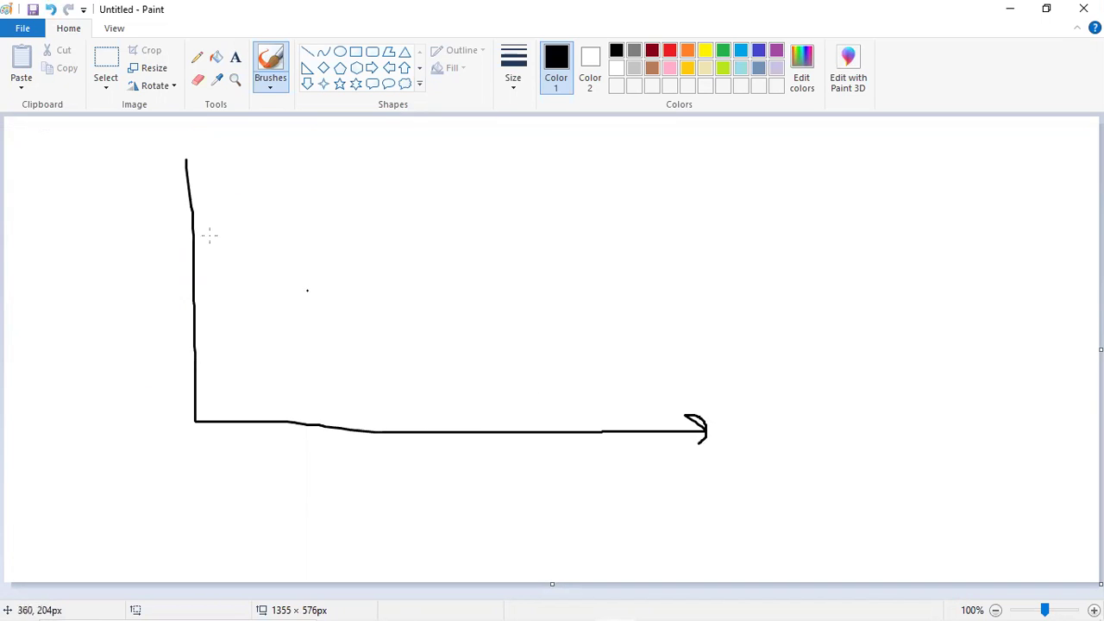
mouse_move(183, 154)
left_mouse_down()
mouse_move(171, 181)
mouse_move(207, 184)
left_mouse_up()
Label the vertical axis log ρ and the horizontal axis T⁻¹ X 10³ by hand.
mouse_move(64, 310)
left_mouse_down()
mouse_move(91, 278)
mouse_move(102, 345)
mouse_move(148, 269)
mouse_move(121, 304)
left_mouse_up()
mouse_move(295, 465)
left_mouse_down()
mouse_move(348, 463)
mouse_move(345, 480)
mouse_move(394, 455)
mouse_move(384, 490)
left_mouse_up()
mouse_move(415, 444)
left_mouse_down()
mouse_move(418, 468)
mouse_move(457, 485)
mouse_move(429, 494)
left_mouse_up()
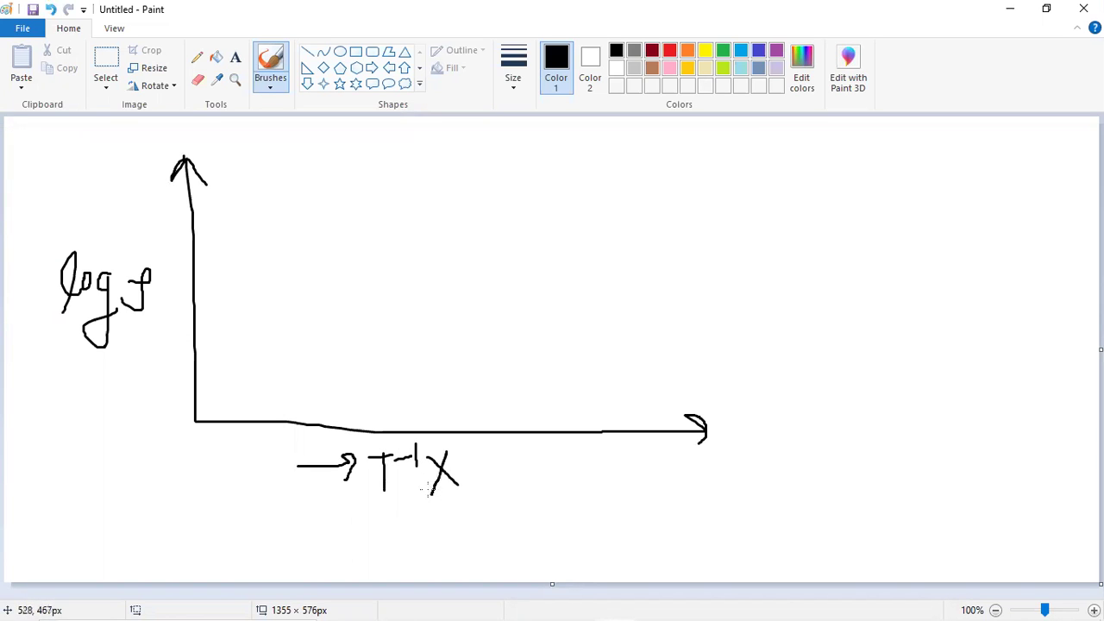
mouse_move(465, 459)
left_mouse_down()
mouse_move(466, 489)
mouse_move(492, 482)
mouse_move(483, 468)
mouse_move(507, 450)
mouse_move(495, 471)
left_mouse_up()
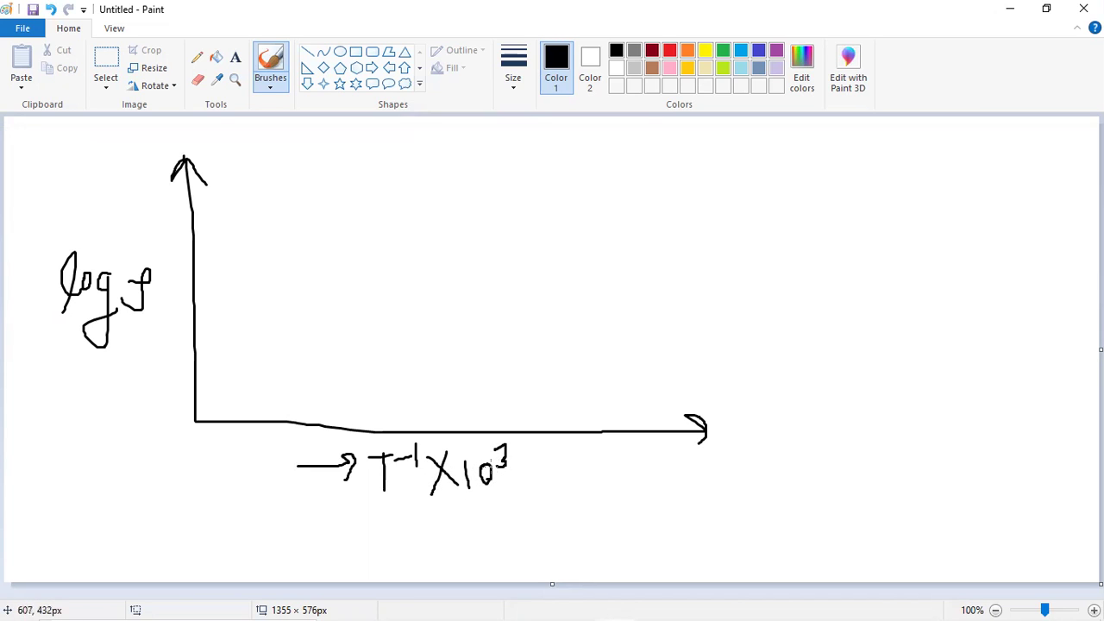
Return to the Word table and enter Temp(K) as the heading of the column after resistivity.
key("alt+Tab")
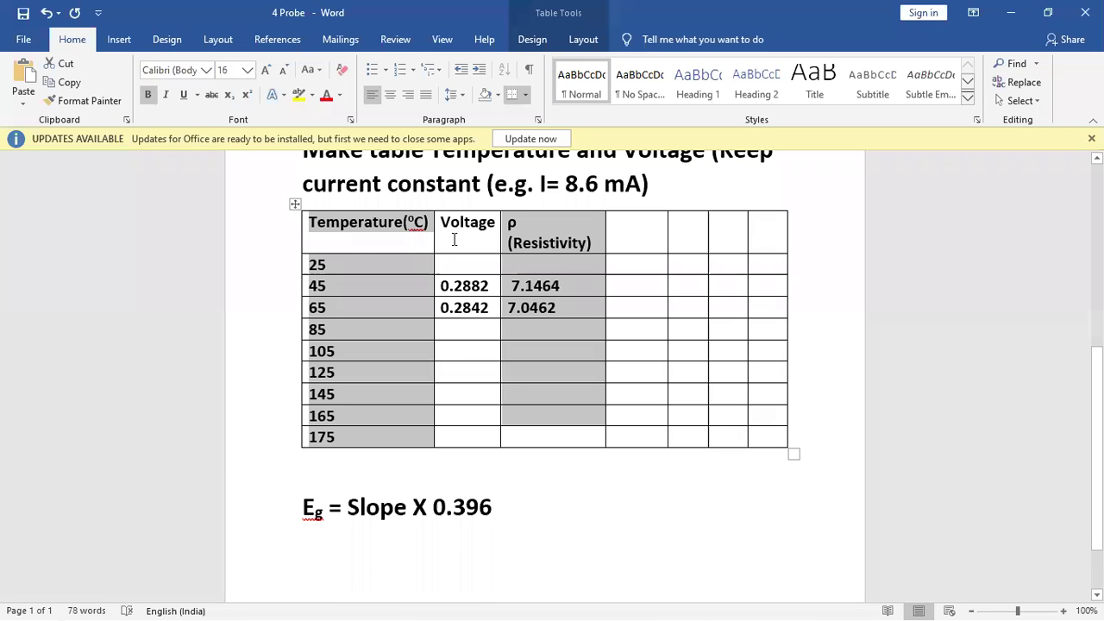
left_click(388, 236)
left_click(623, 226)
type("T(")
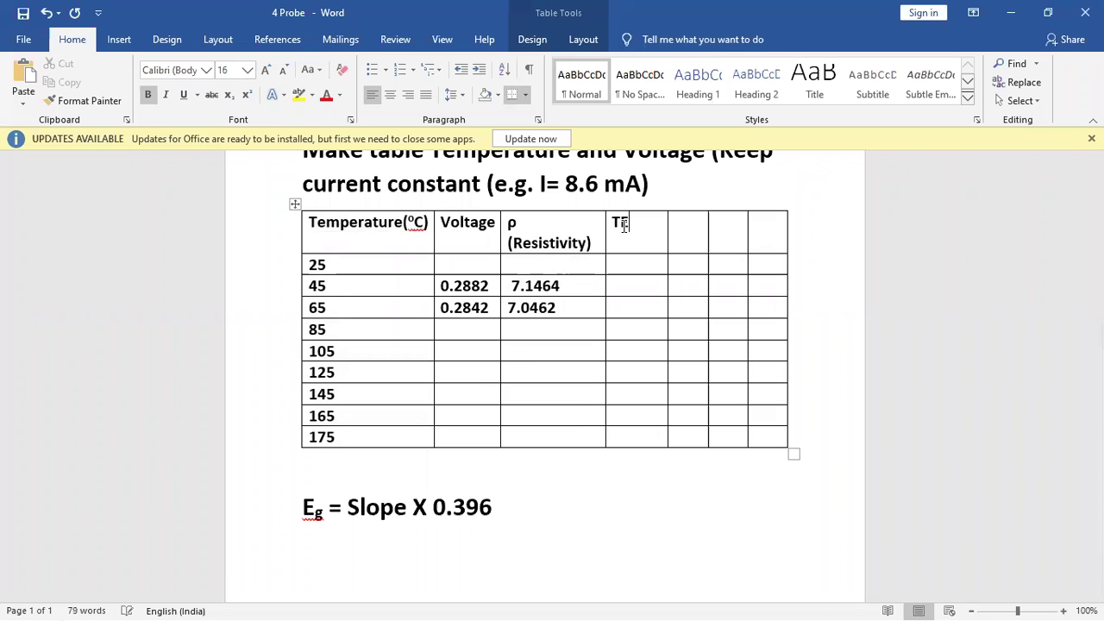
key("BackSpace")
type("emp(K)")
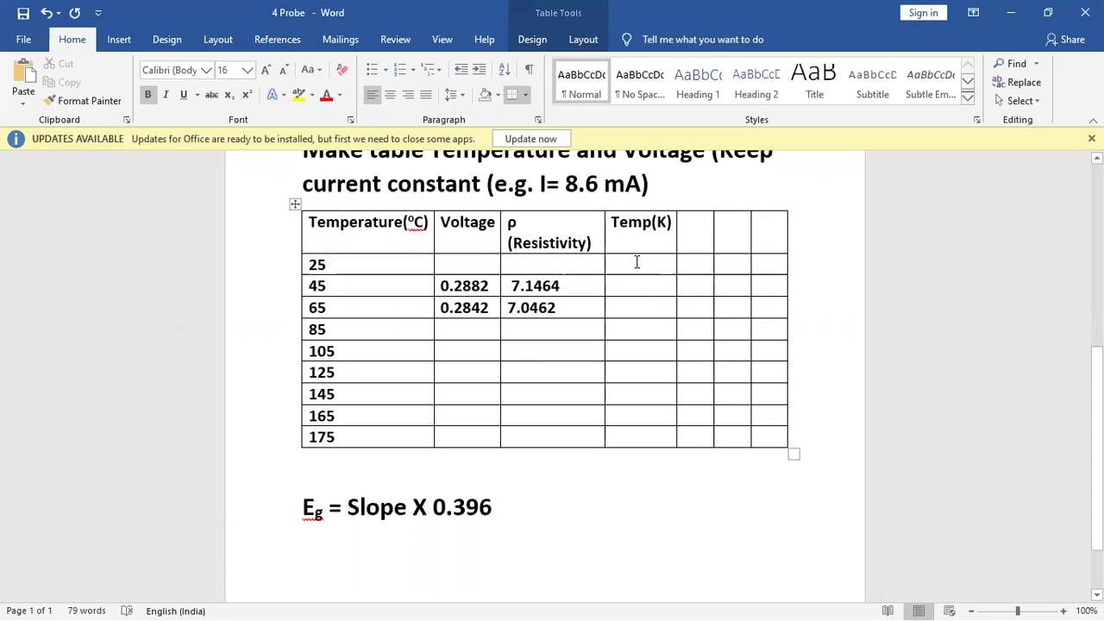
left_click_drag(636, 261, 647, 414)
left_click_drag(524, 241, 524, 389)
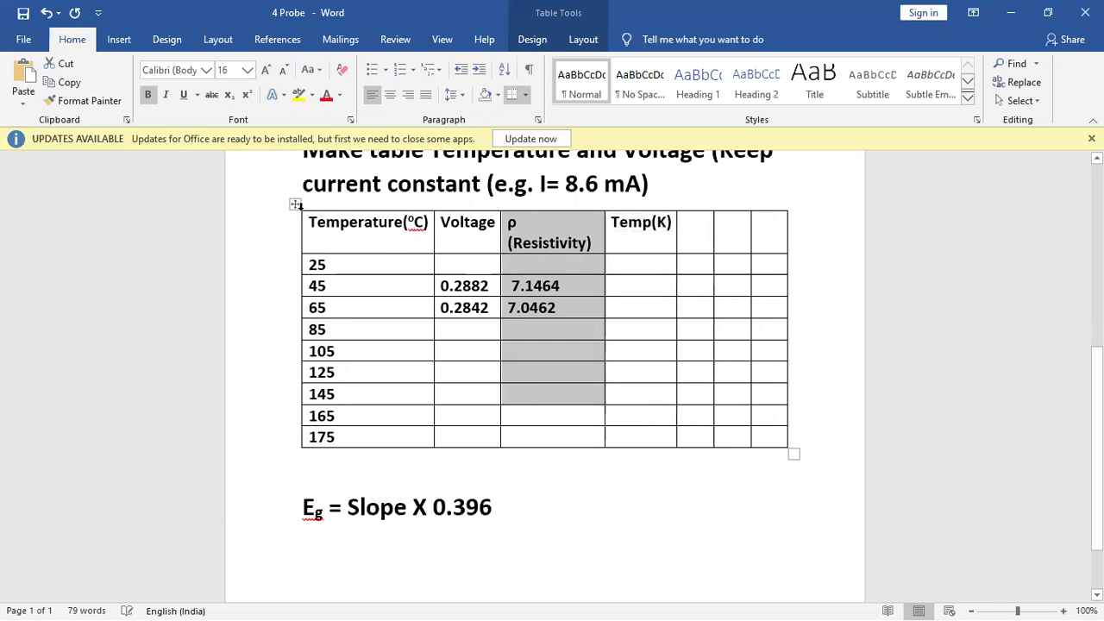
triple_click(340, 224)
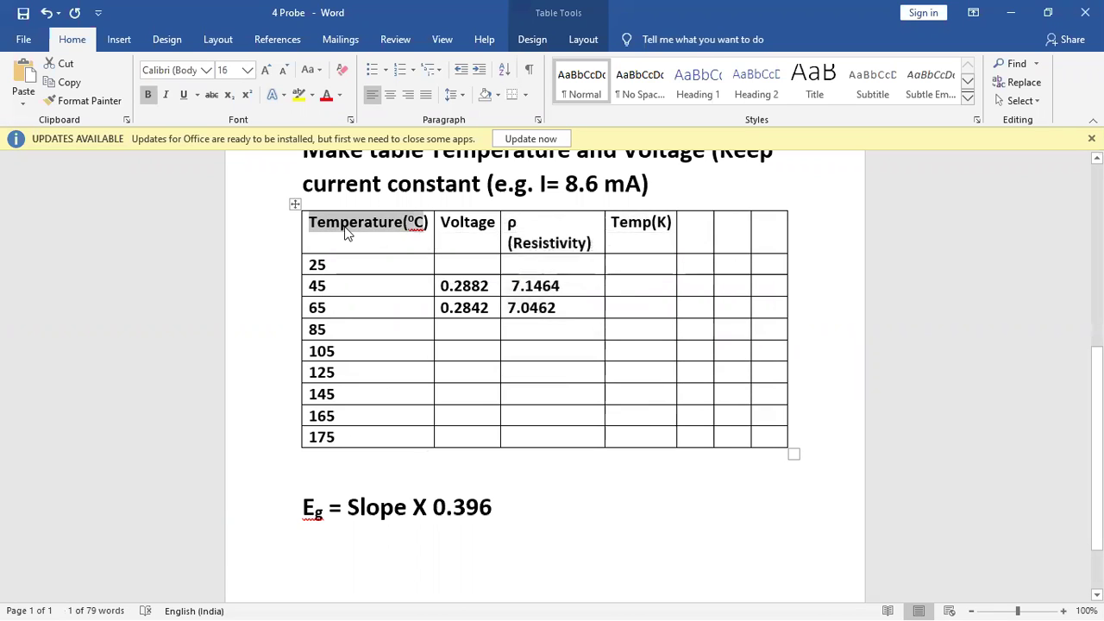
left_click_drag(612, 222, 672, 226)
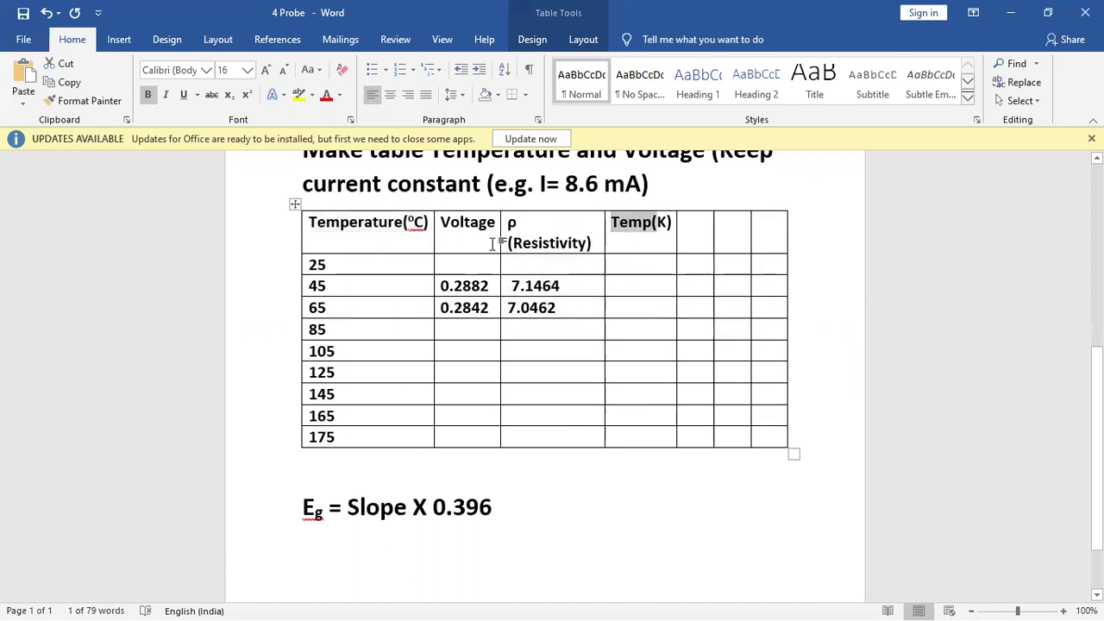
left_click_drag(509, 223, 642, 430)
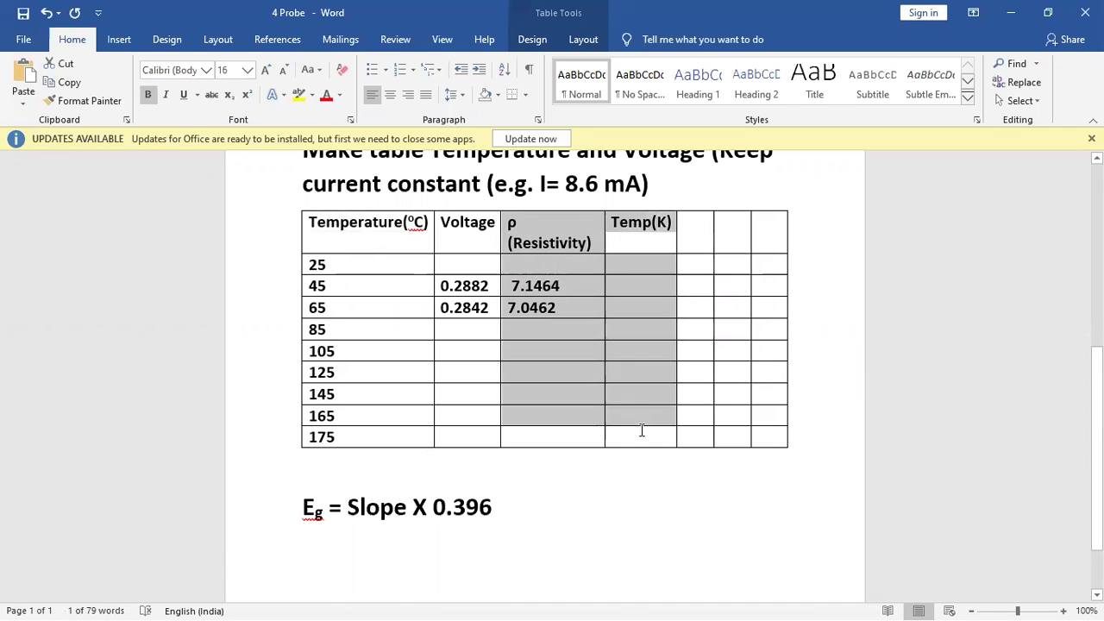
Enter T⁻¹ x10³ as the heading of the column after Temp(K), with the -1 and the 3 in superscript.
left_click(687, 231)
type("T-1")
left_click_drag(691, 226, 706, 227)
key("ctrl+shift+plus")
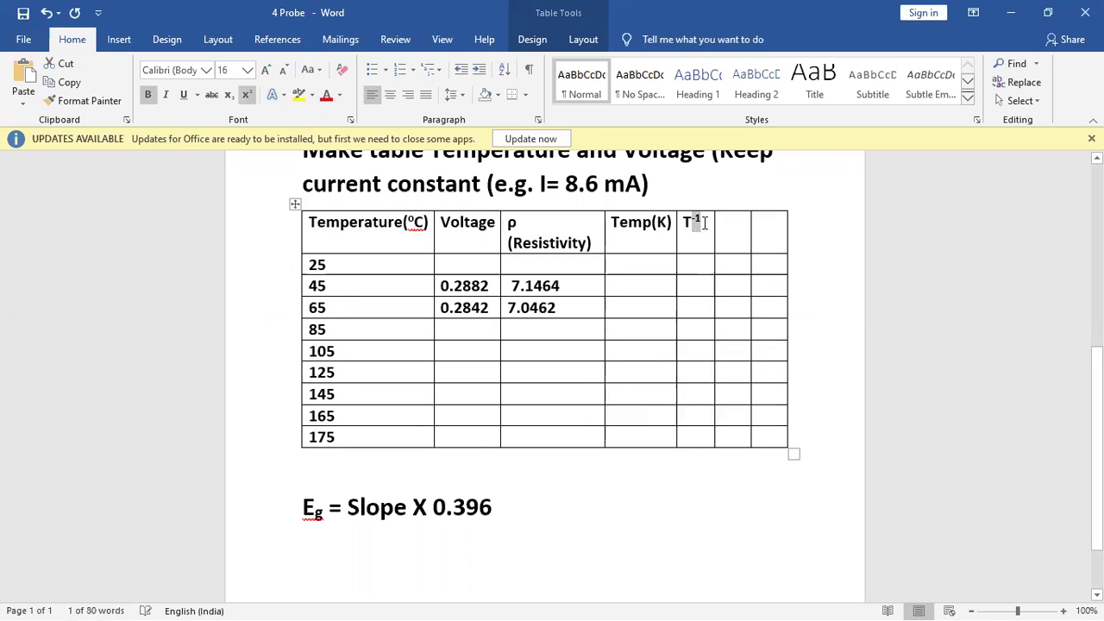
left_click(707, 233)
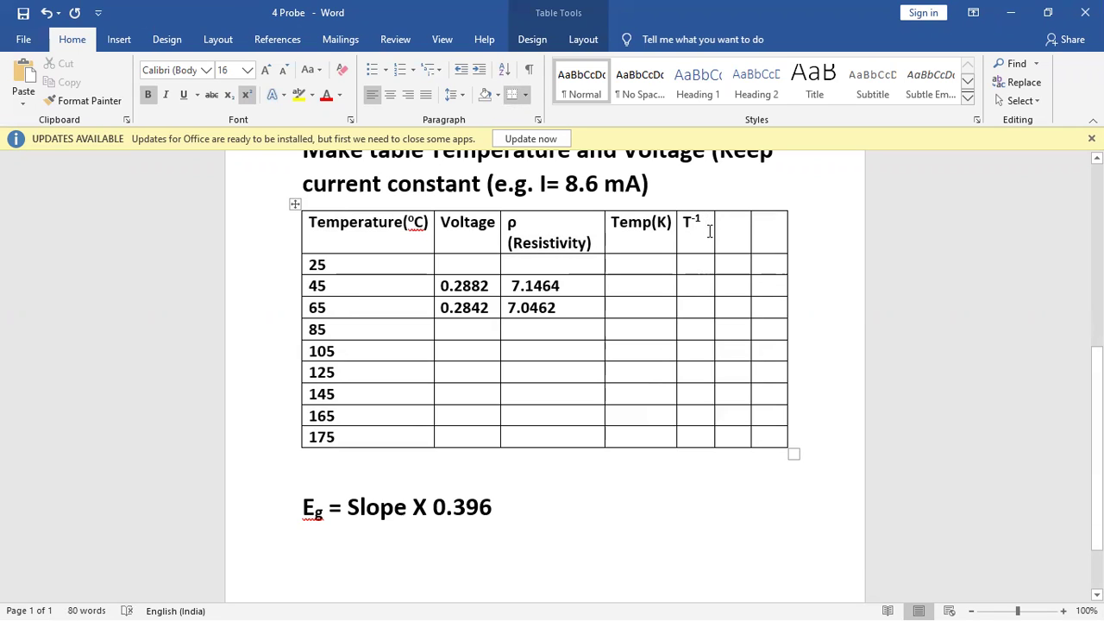
key("ctrl+shift+equal")
type("x103")
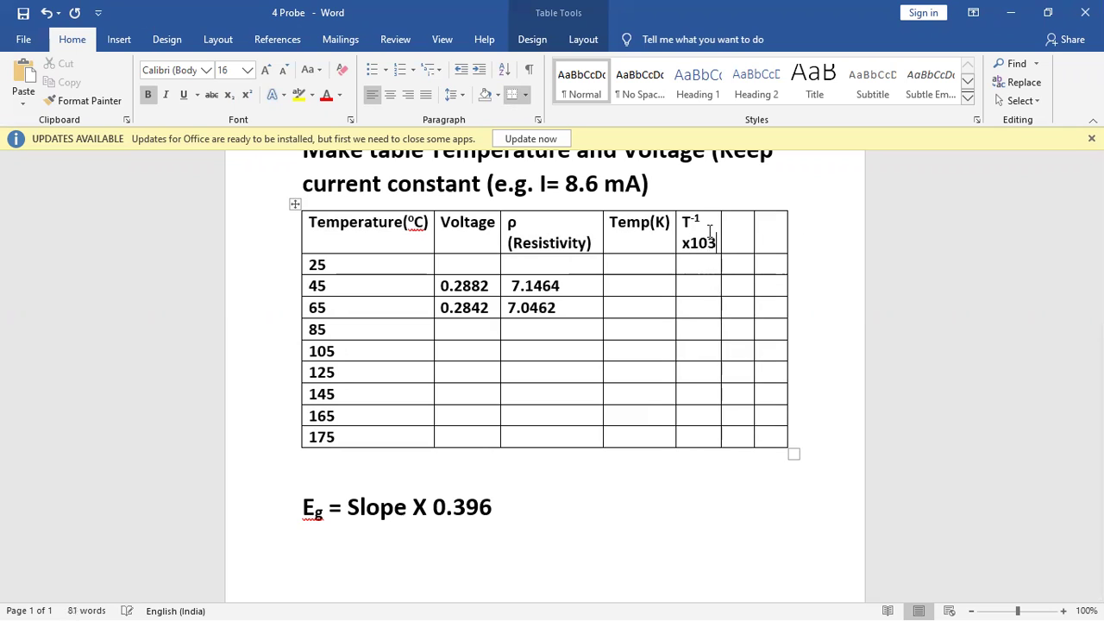
left_click_drag(708, 244, 715, 251)
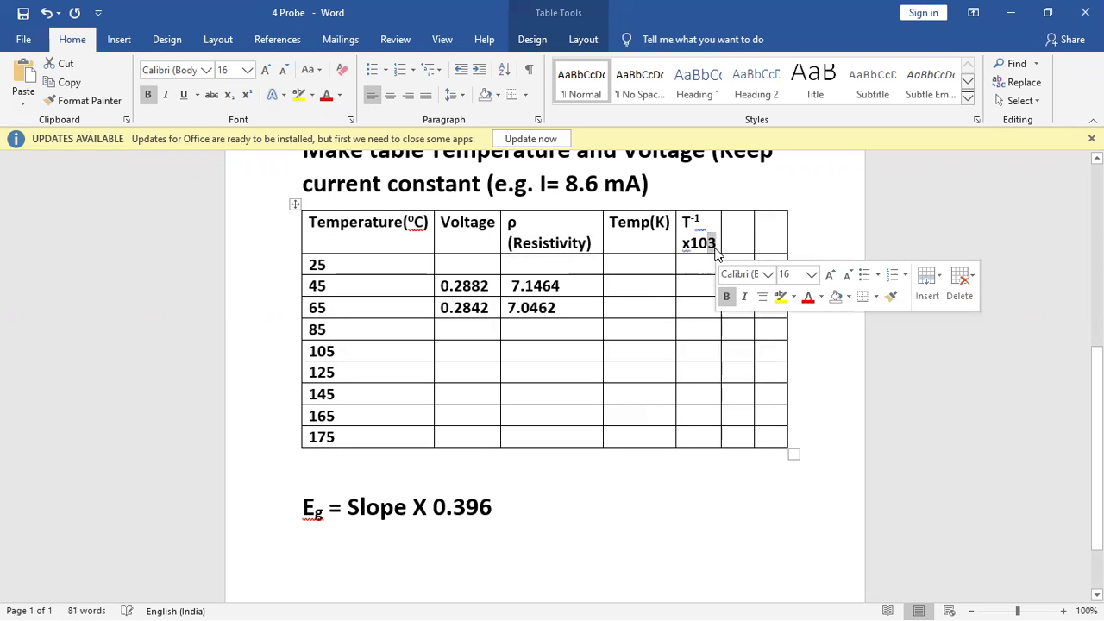
key("ctrl+shift+equal")
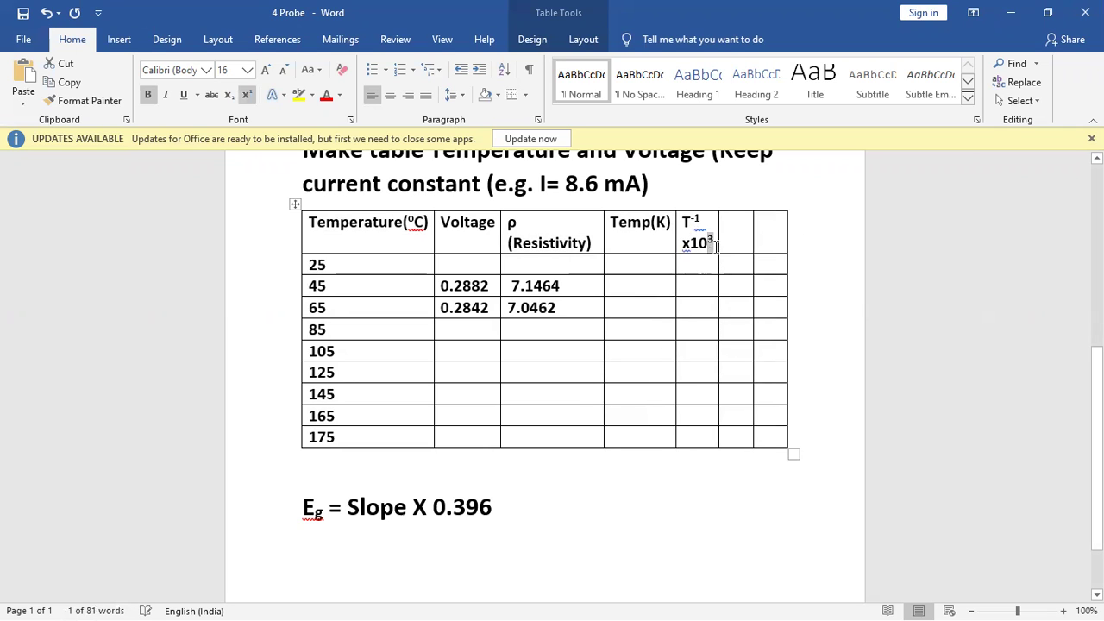
Enter logρ as the heading of the next column using the ρ symbol, and select the T⁻¹ x10³ and logρ columns.
left_click(733, 227)
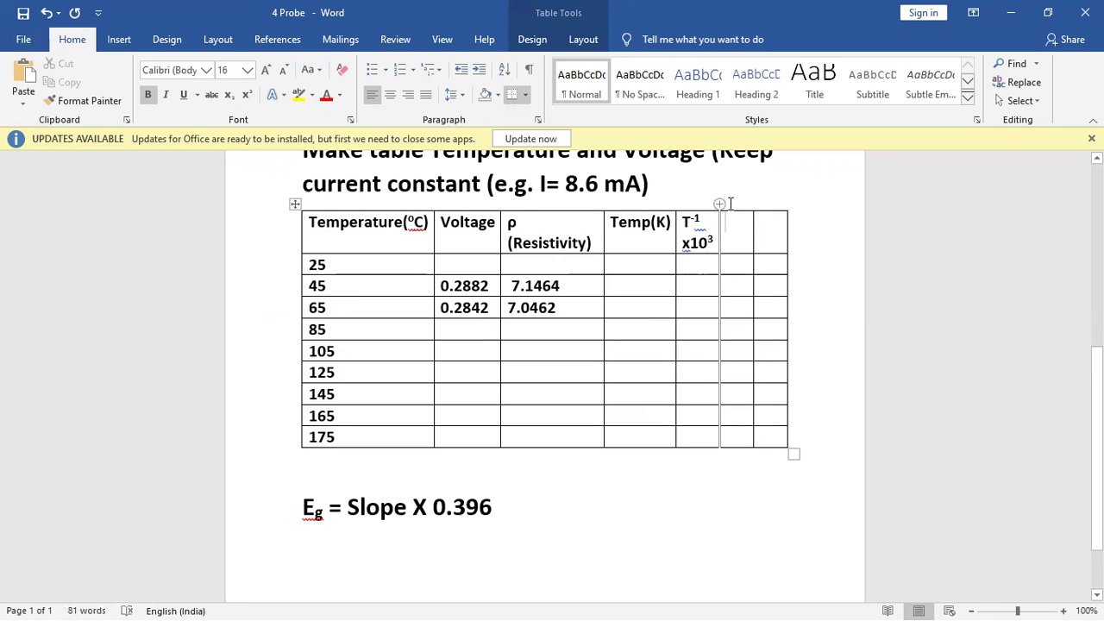
type("log")
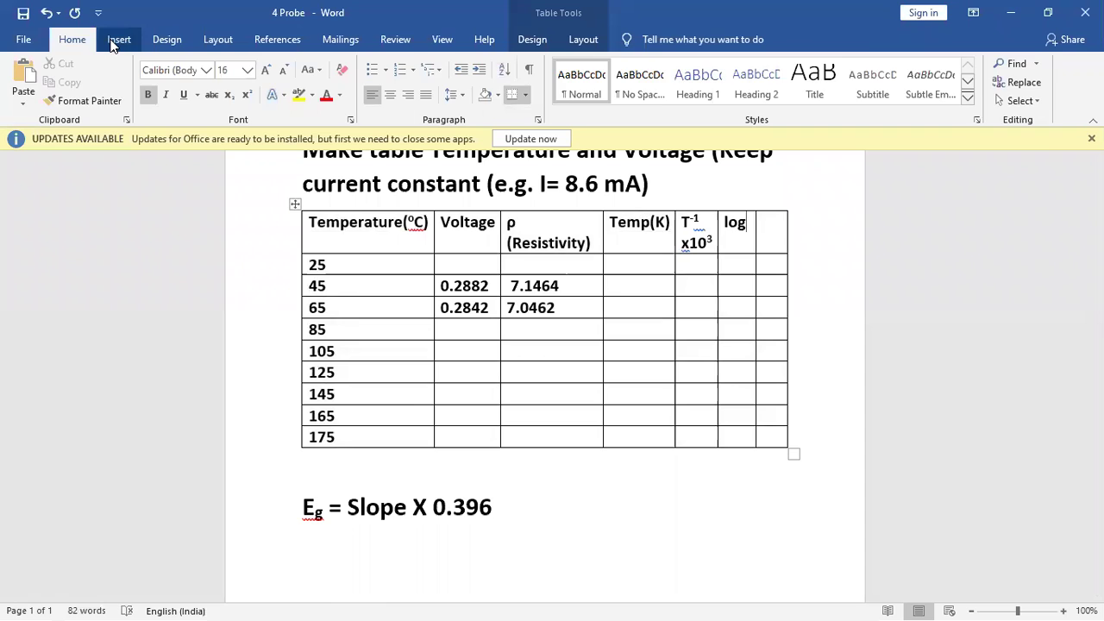
left_click(118, 39)
left_click(1028, 82)
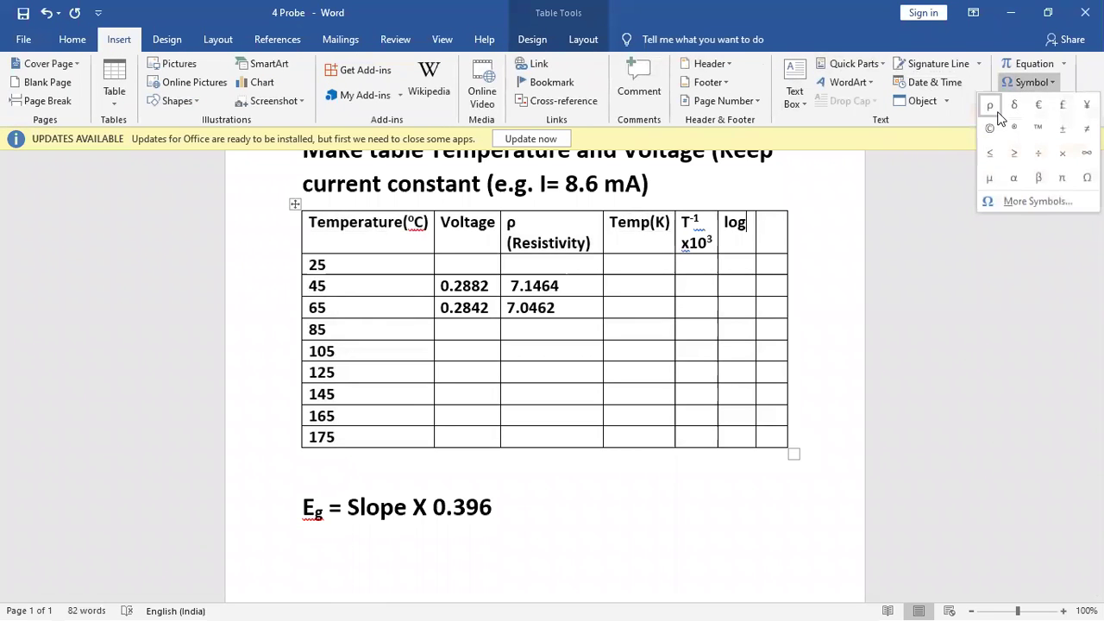
left_click(998, 113)
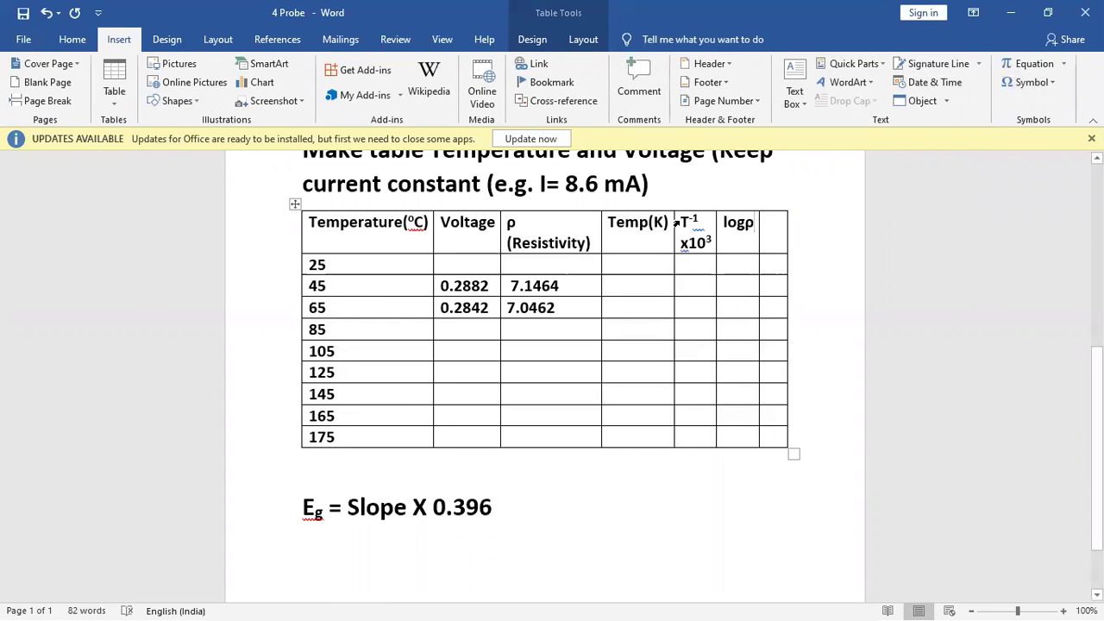
mouse_move(681, 222)
left_mouse_down()
mouse_move(756, 229)
mouse_move(744, 438)
left_mouse_up()
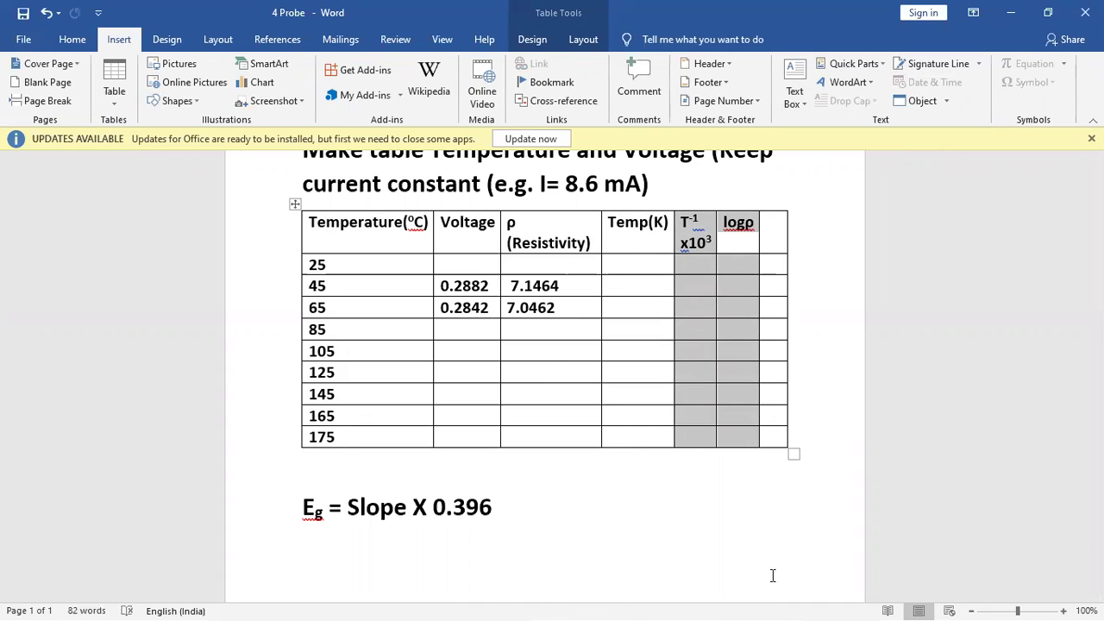
Switch to Paint and draw a rising curve that bends over at its end, with two marked points projected vertically onto the T⁻¹ axis.
left_click(1011, 12)
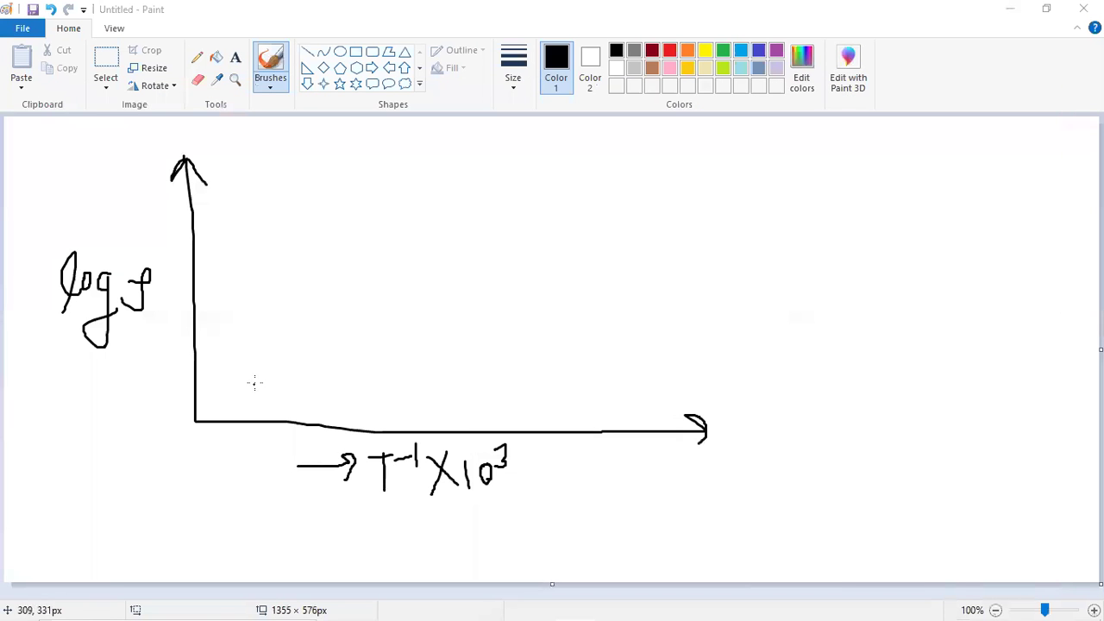
mouse_move(234, 387)
left_mouse_down()
mouse_move(451, 183)
mouse_move(555, 199)
left_mouse_up()
left_click_drag(343, 229, 394, 244)
mouse_move(305, 284)
left_mouse_down()
mouse_move(352, 307)
mouse_move(308, 423)
left_mouse_up()
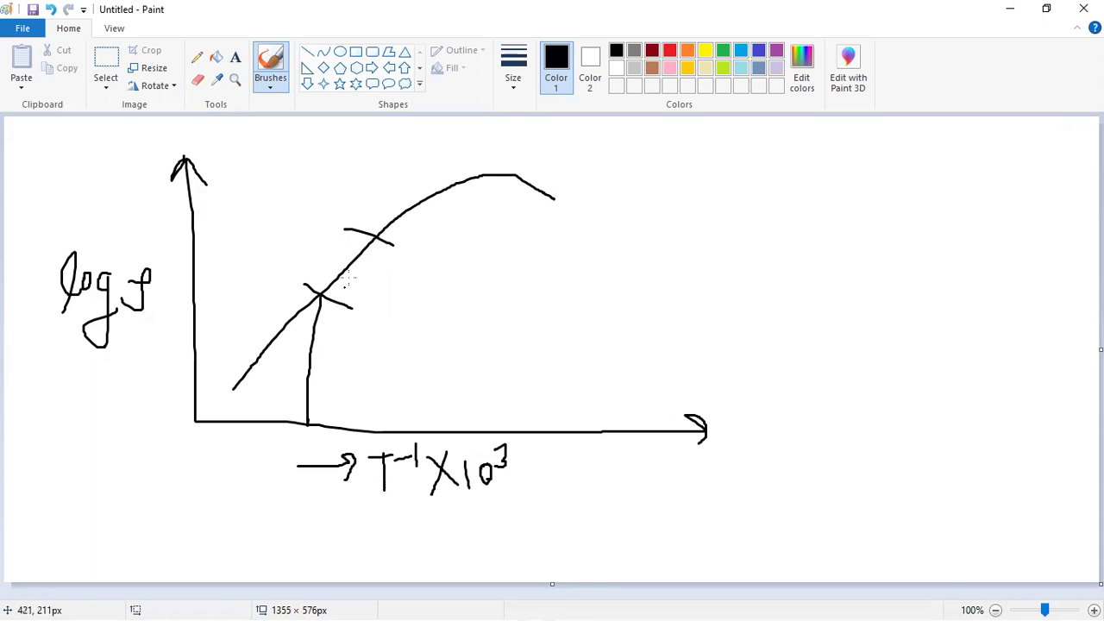
left_click_drag(378, 240, 379, 421)
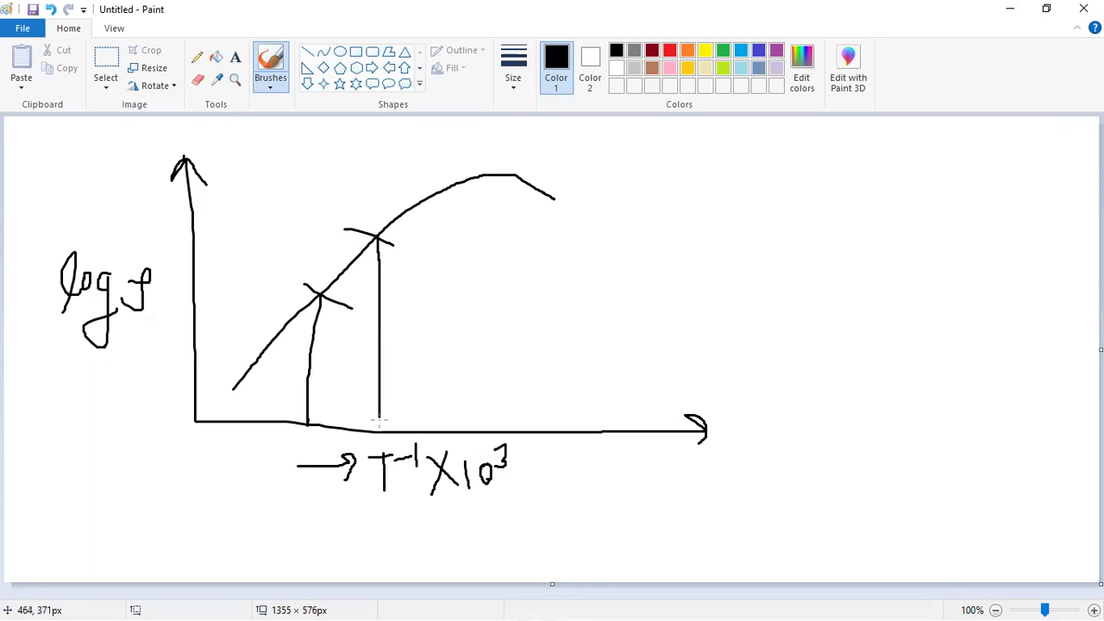
Project the two marked curve points horizontally onto the log ρ axis and add tick marks where the projection lines meet the axes.
left_click_drag(319, 294, 188, 292)
mouse_move(376, 234)
left_mouse_down()
mouse_move(191, 231)
mouse_move(172, 252)
mouse_move(188, 301)
left_mouse_up()
mouse_move(392, 420)
left_mouse_down()
mouse_move(361, 442)
mouse_move(300, 431)
left_mouse_up()
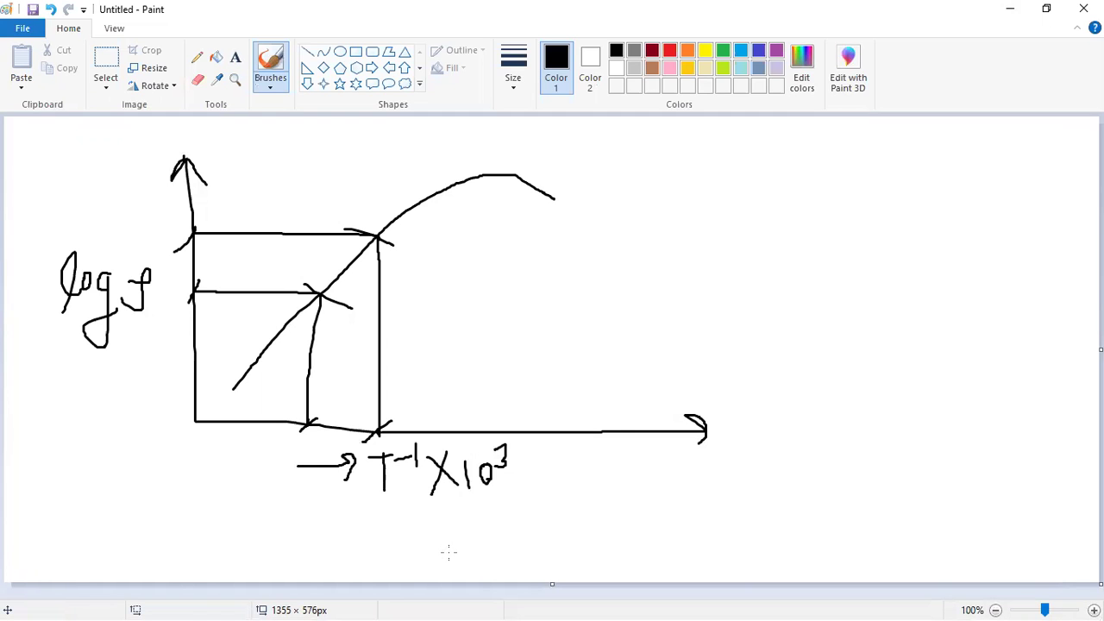
Switch to FOURPROBE.pdf in Acrobat Reader and select the final germanium band gap expression, 0.396 x LM/MN.
key("super")
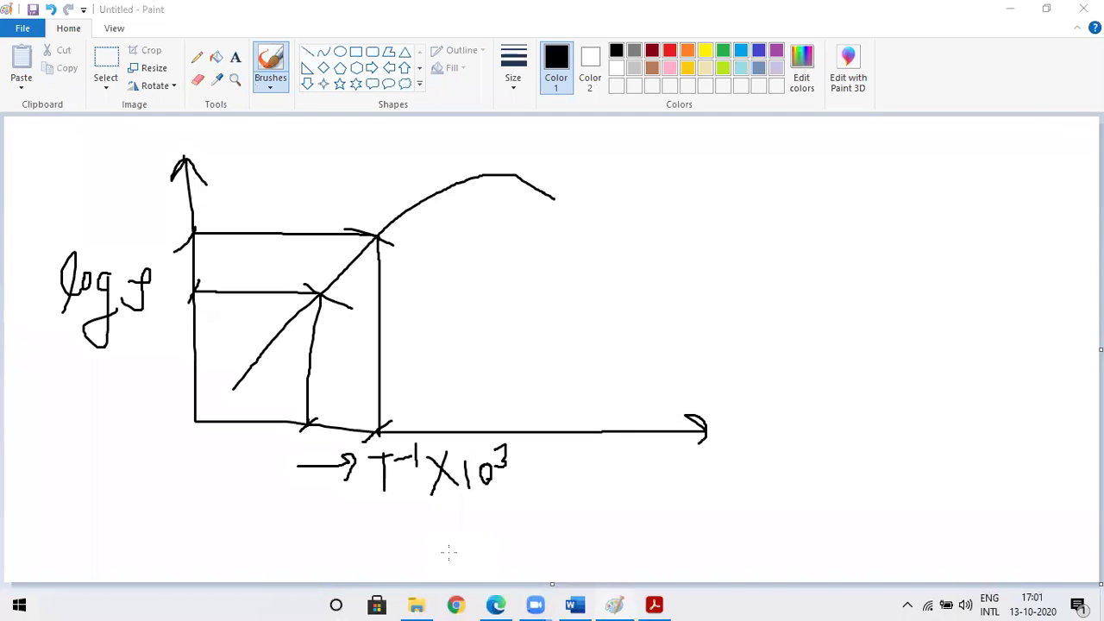
key("alt+Tab")
left_click_drag(585, 455, 696, 455)
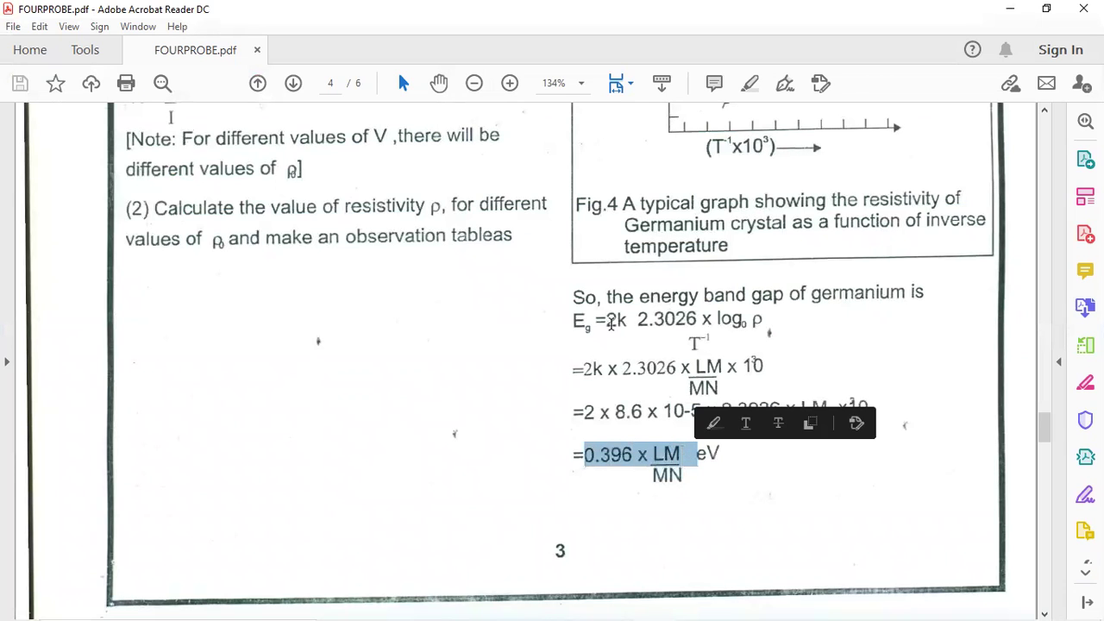